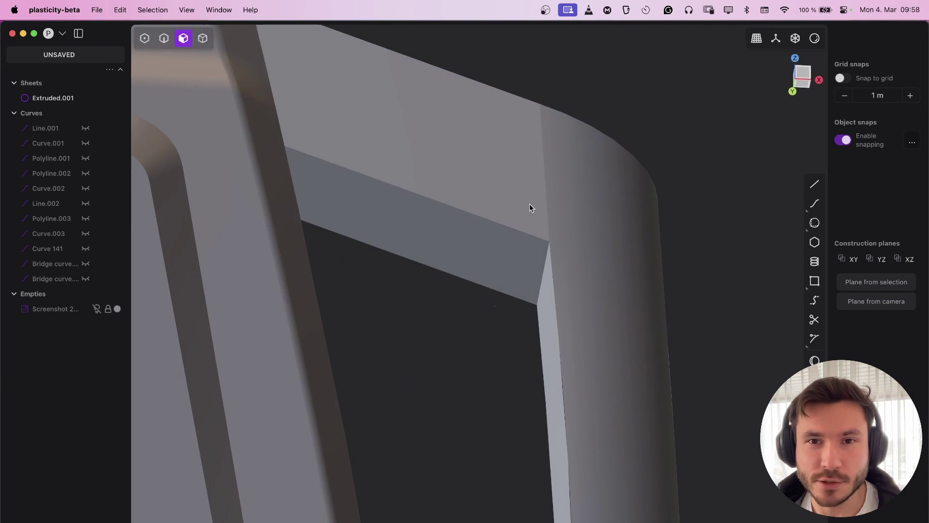
Select the inner faces meeting at the handle opening's upper outer corner and inspect how they join.
click(519, 164)
shift+click(599, 197)
shift+click(608, 305)
middle_drag(611, 283, 502, 193)
middle_drag(597, 225, 695, 158)
middle_drag(517, 190, 525, 235)
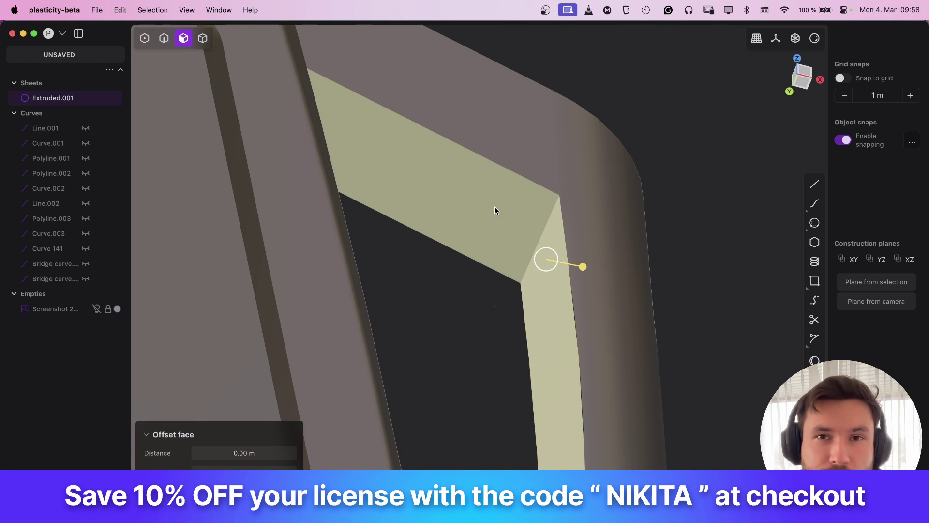
Select the three edges meeting at the handle opening's upper outer corner and inspect them.
key(2)
click(535, 183)
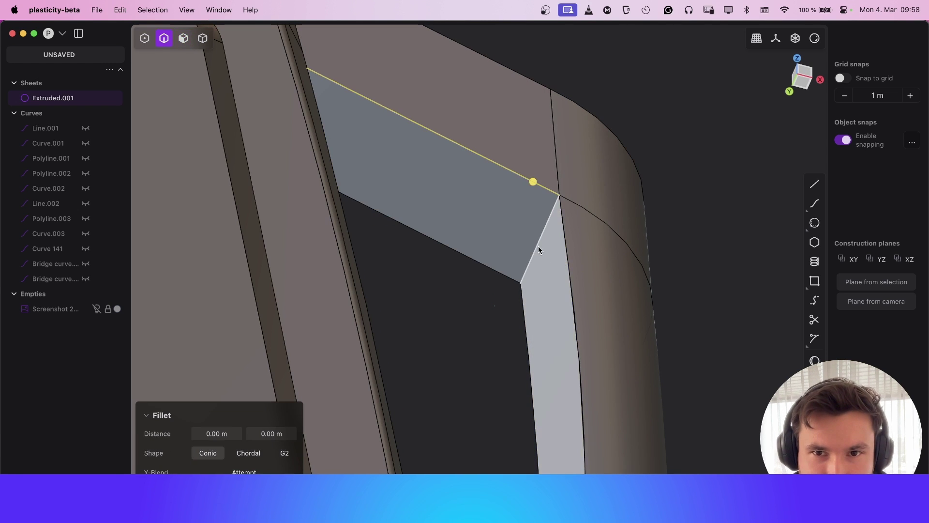
shift+click(539, 243)
shift+click(567, 247)
middle_drag(617, 241, 555, 136)
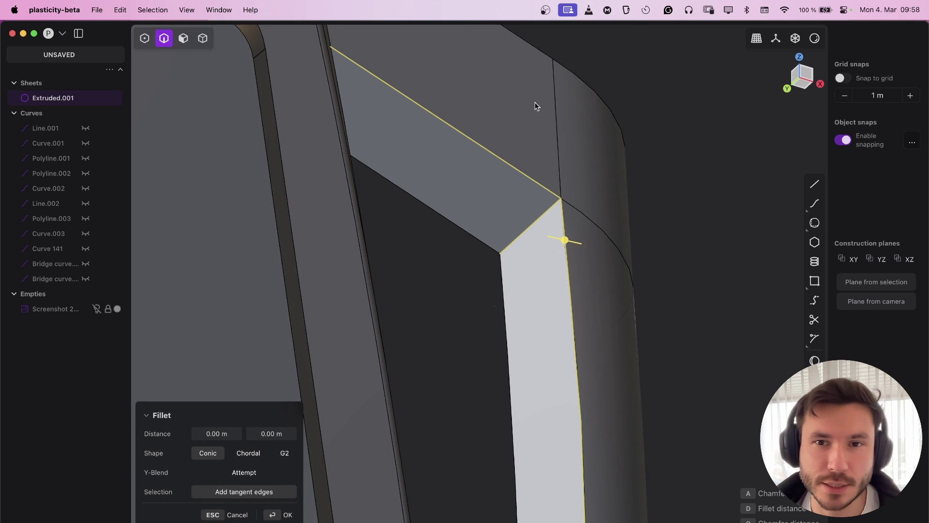
middle_drag(535, 106, 542, 230)
scroll(541, 227, up, 2)
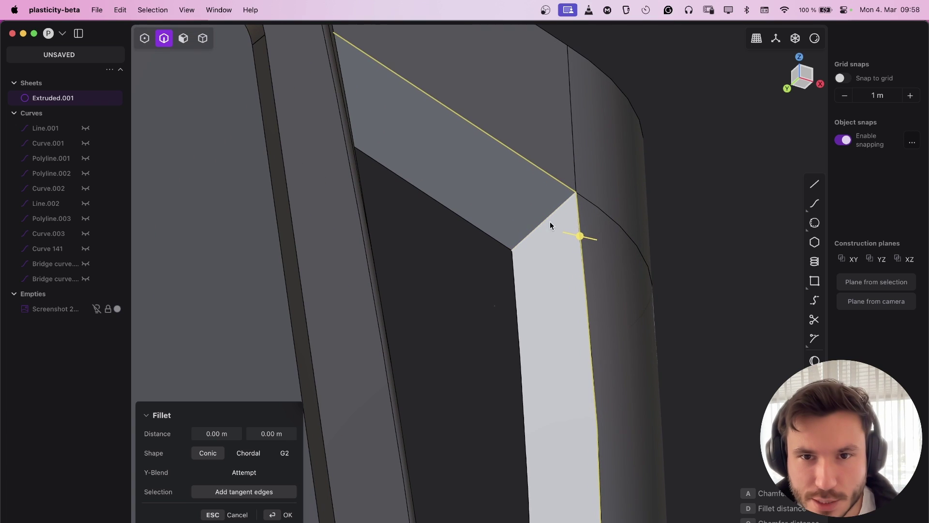
Try to fillet only the short inner corner edge of the handle opening by about 0.06 m.
click(541, 223)
mouse_move(546, 223)
mouse_down()
mouse_move(537, 227)
mouse_move(555, 214)
mouse_up()
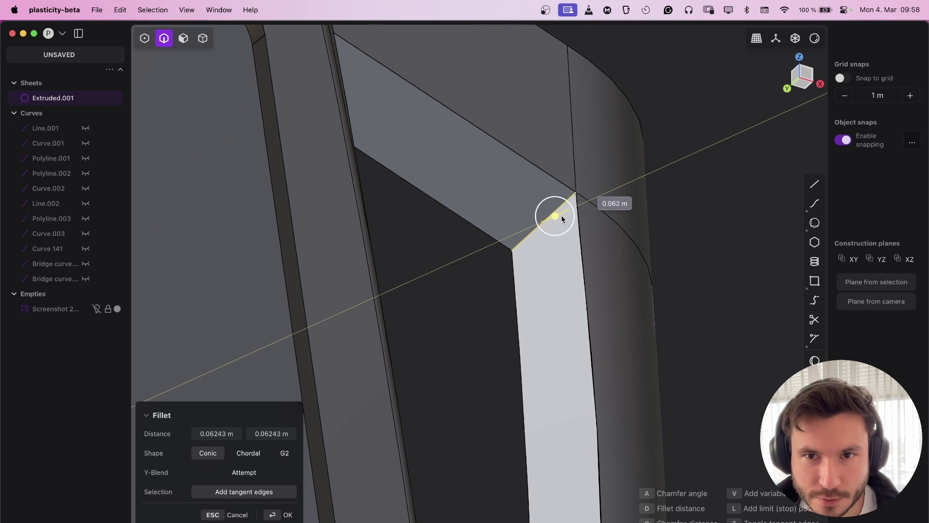
key(Return)
Try a fillet of about 0.27 m on the long edge along the top of the handle opening.
click(553, 181)
key(f)
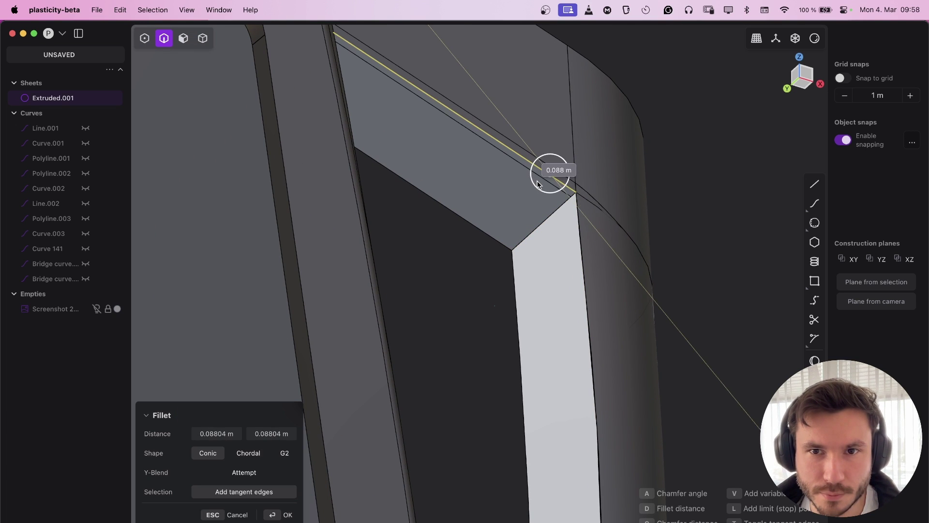
mouse_move(535, 180)
mouse_down()
mouse_move(549, 175)
mouse_move(556, 141)
mouse_move(542, 183)
mouse_up()
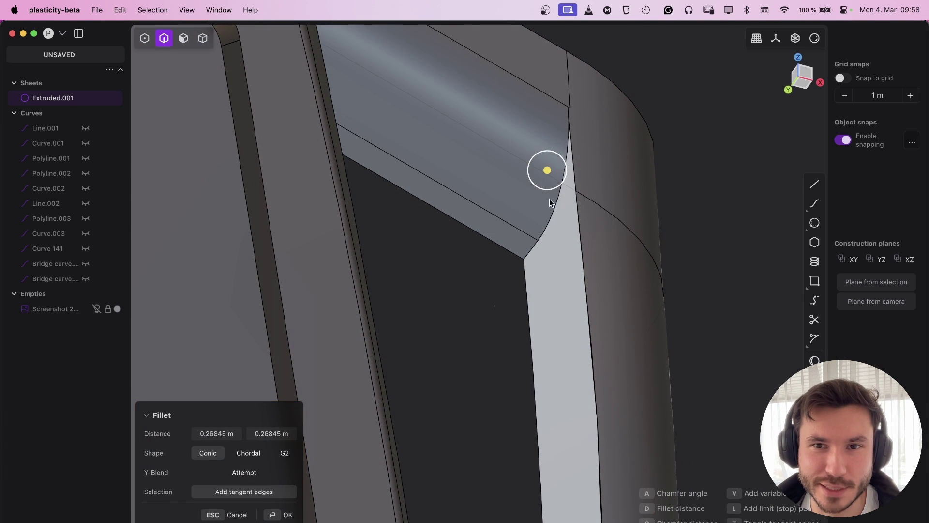
mouse_move(550, 202)
middle_down()
mouse_move(612, 197)
mouse_move(580, 186)
middle_up()
key(Escape)
Try to fillet all three edges meeting at the handle opening's upper corner together.
key(e)
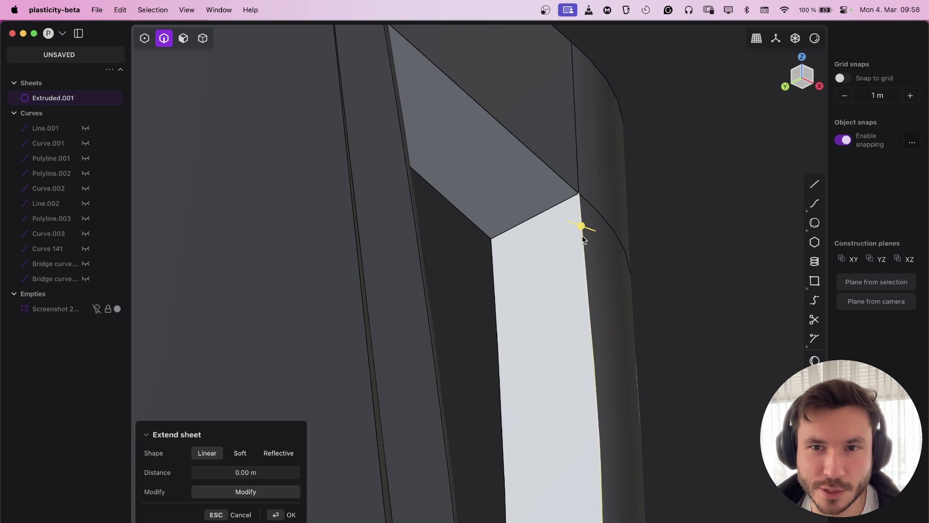
key(Escape)
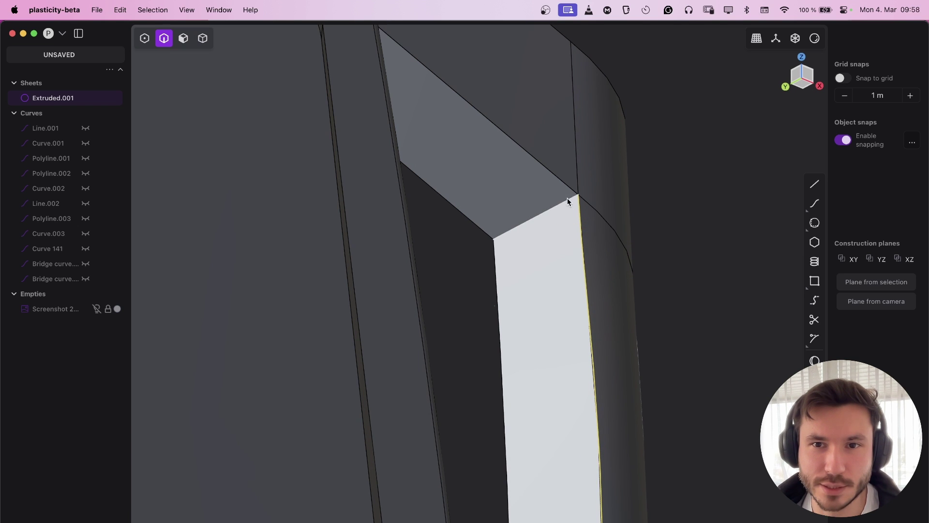
key(f)
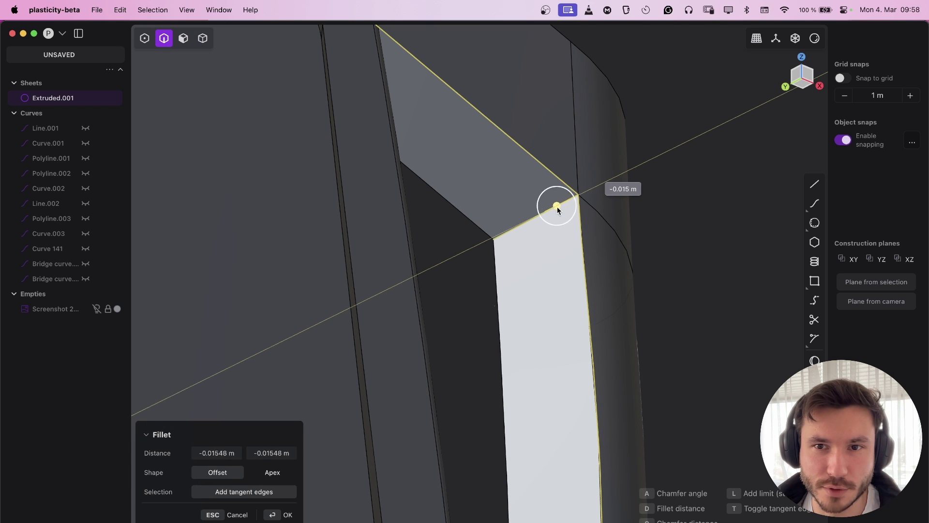
middle_drag(596, 187, 549, 235)
key(Return)
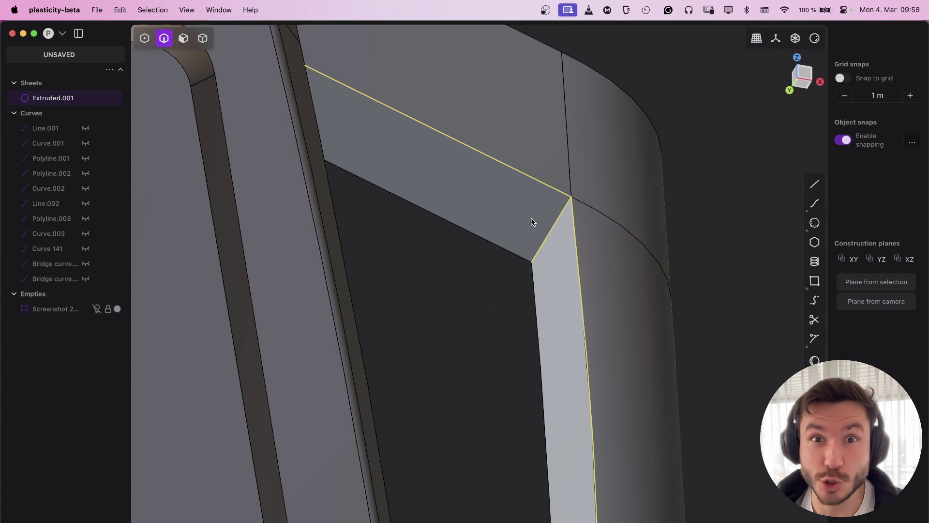
Select the side and inner faces of the handle's upper arm and vertical grip, and clear the selection.
scroll(407, 271, down, 5)
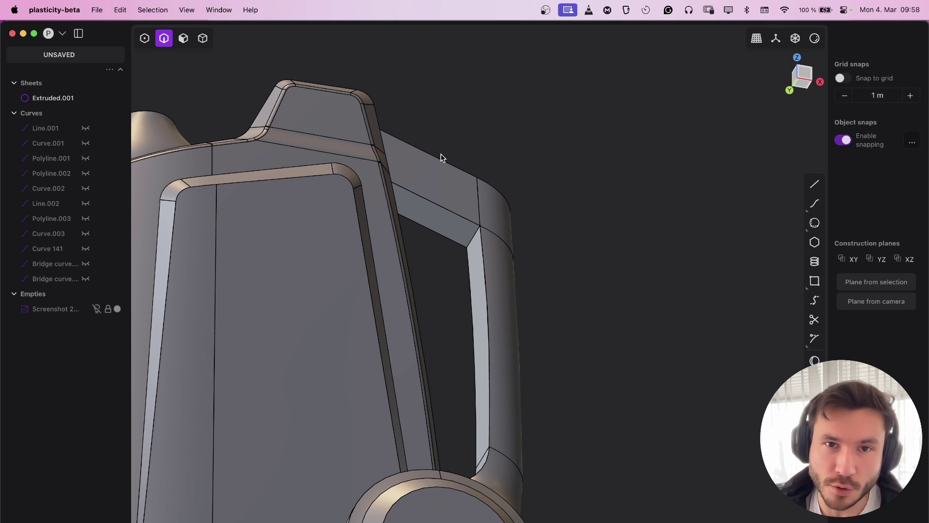
click(471, 187)
shift+click(457, 231)
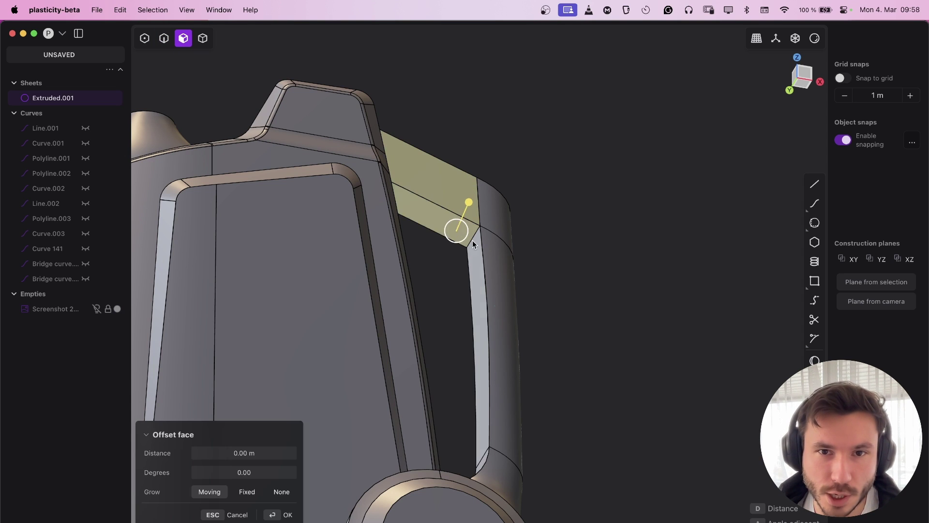
shift+click(488, 264)
shift+click(477, 276)
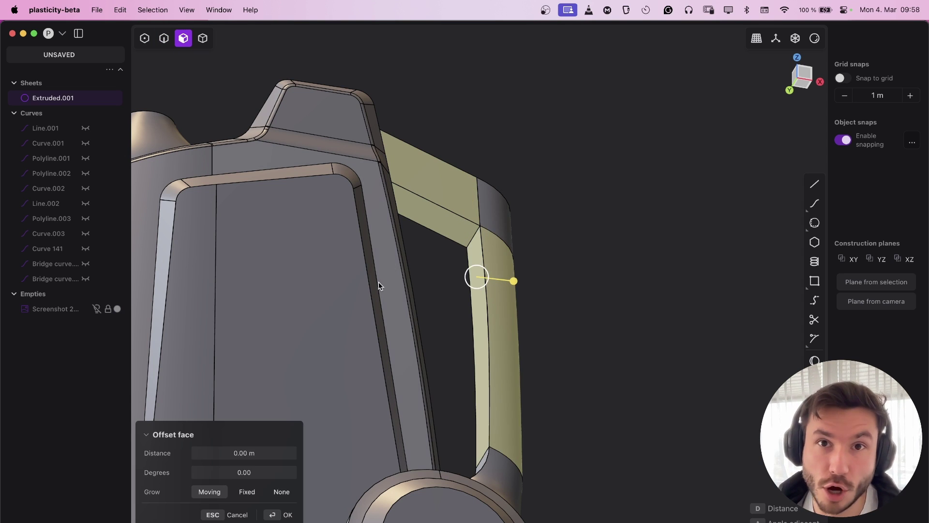
key(Escape)
click(555, 141)
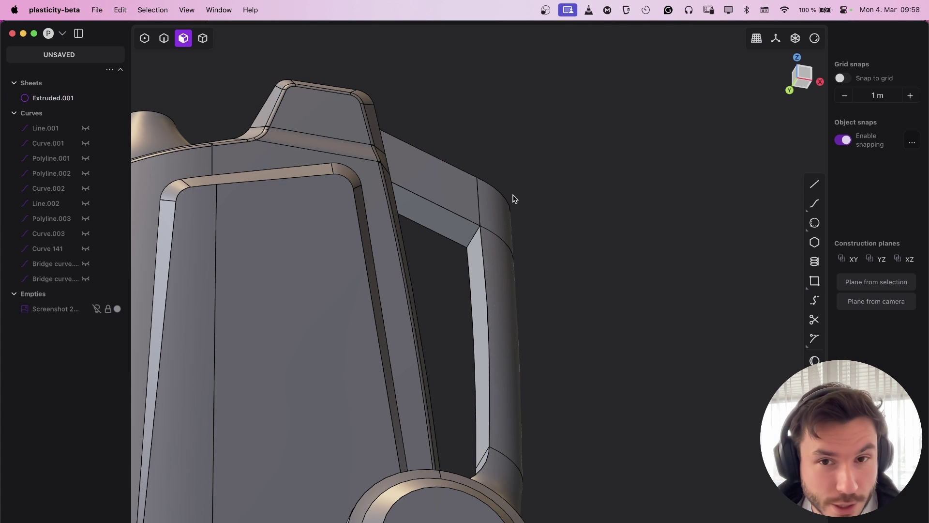
Examine the container's body, recessed panel and handle, and look closely at the handle opening's upper corner.
scroll(472, 218, up, 3)
scroll(488, 193, down, 3)
shift+middle_drag(471, 218, 448, 183)
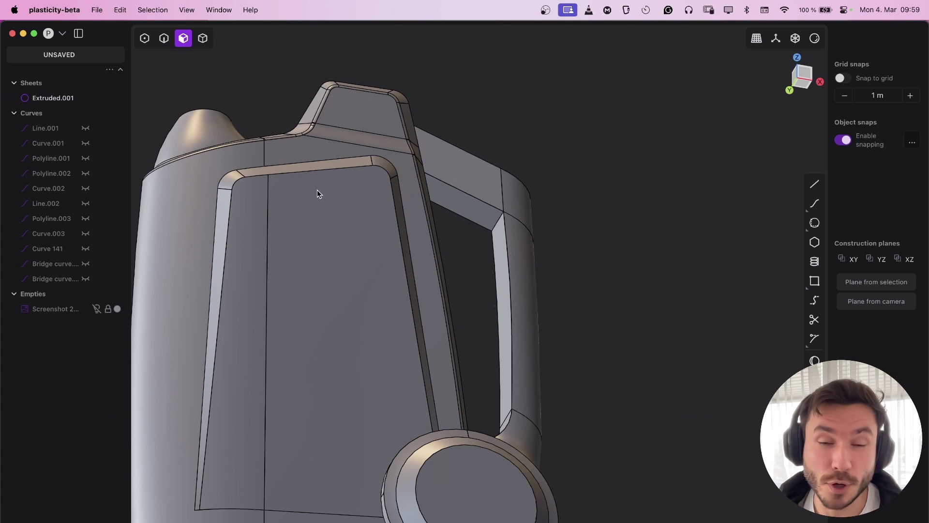
middle_drag(318, 194, 346, 336)
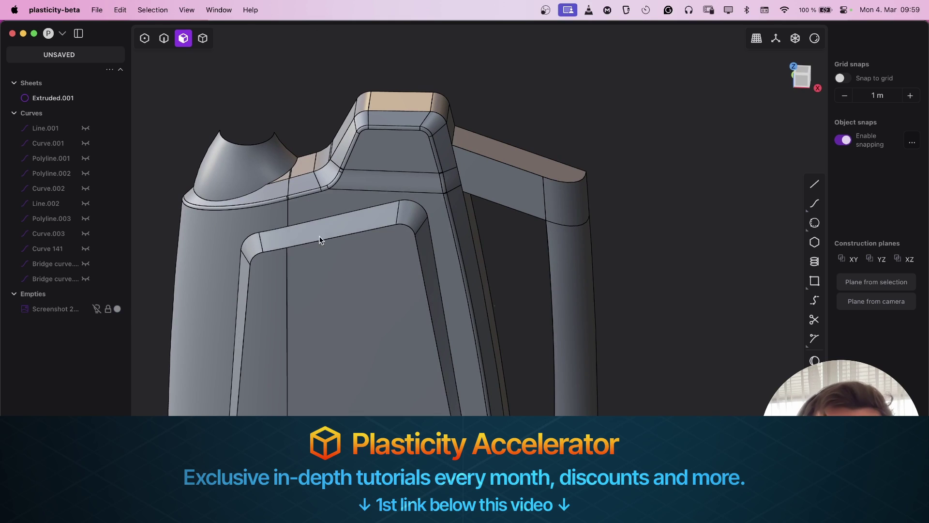
shift+middle_drag(327, 289, 336, 285)
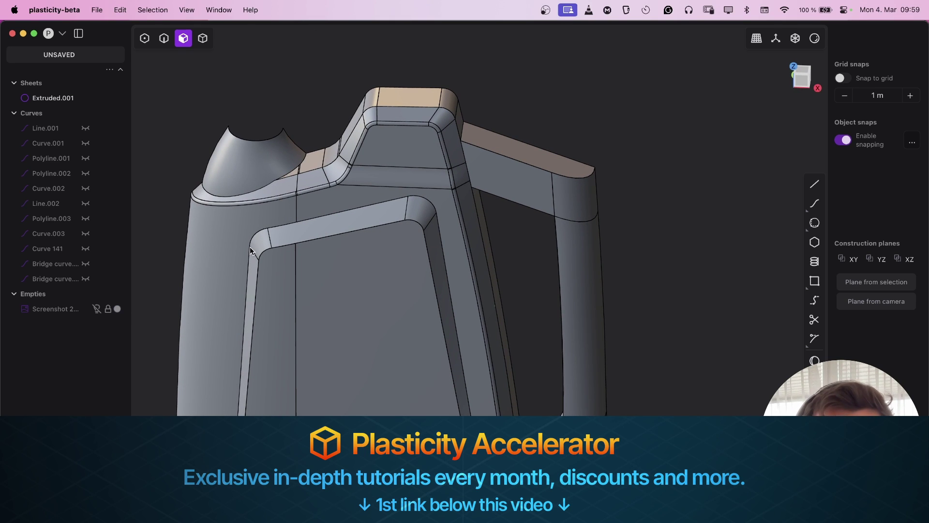
middle_drag(250, 250, 453, 218)
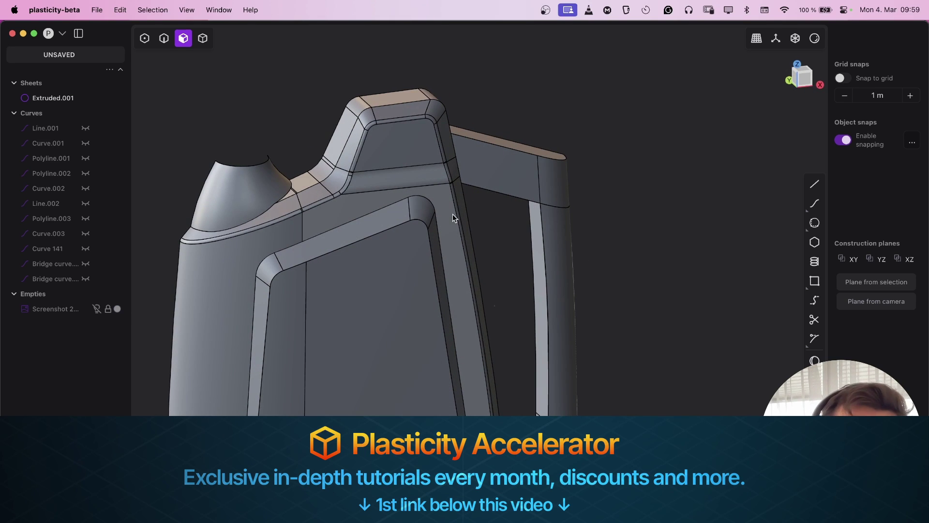
scroll(570, 99, up, 5)
middle_drag(449, 283, 471, 240)
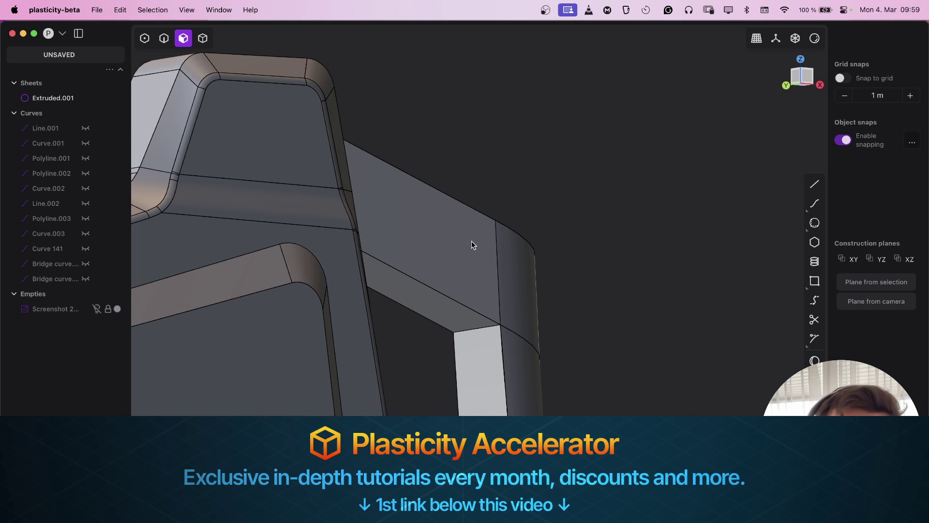
shift+middle_drag(387, 258, 428, 190)
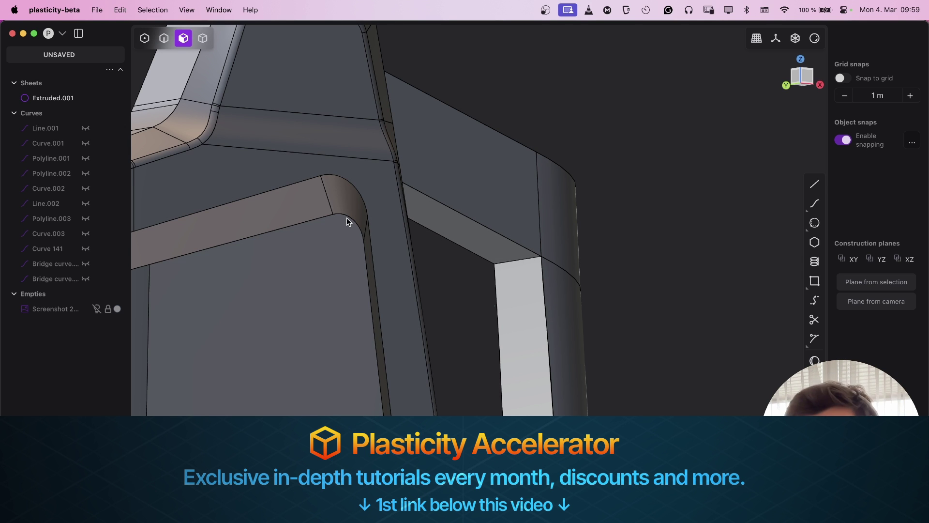
scroll(484, 189, up, 3)
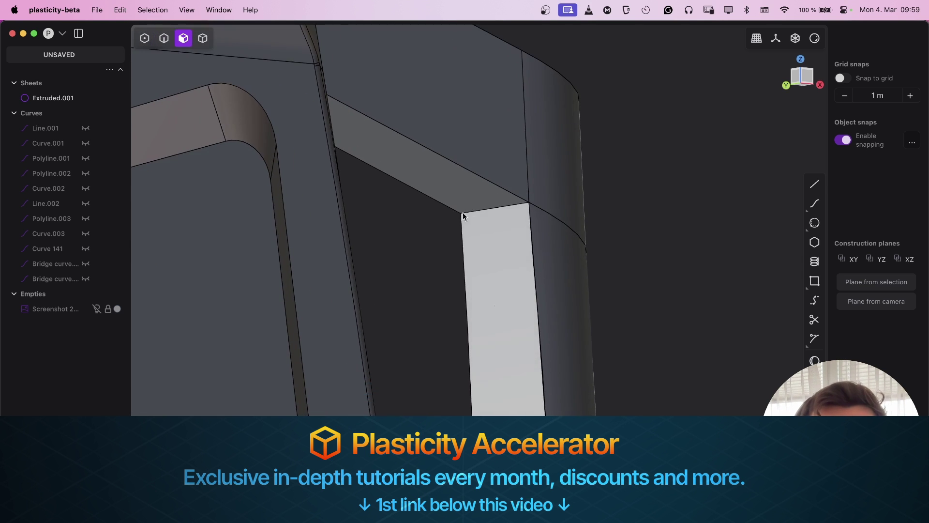
Select the vertical grip's long inner edge, inspect it around the corner, and clear the selection.
middle_drag(533, 145, 504, 189)
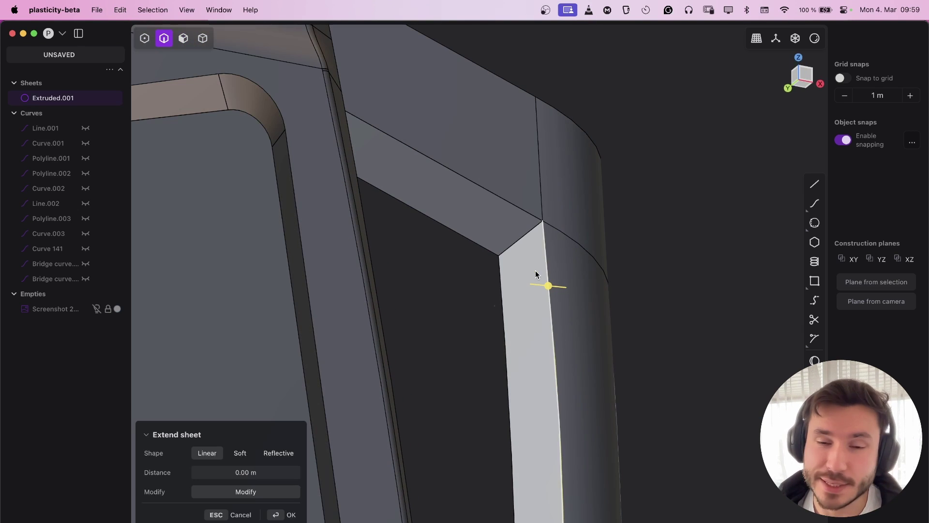
middle_drag(451, 206, 323, 240)
scroll(480, 194, down, 5)
mouse_move(480, 195)
middle_down()
mouse_move(358, 267)
mouse_move(410, 231)
mouse_move(479, 255)
mouse_move(493, 181)
middle_up()
scroll(480, 256, up, 6)
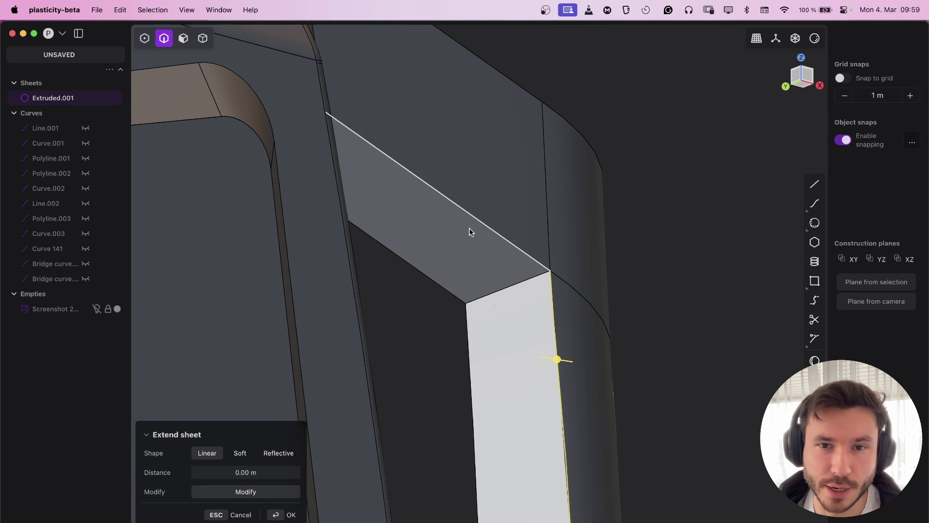
key(Escape)
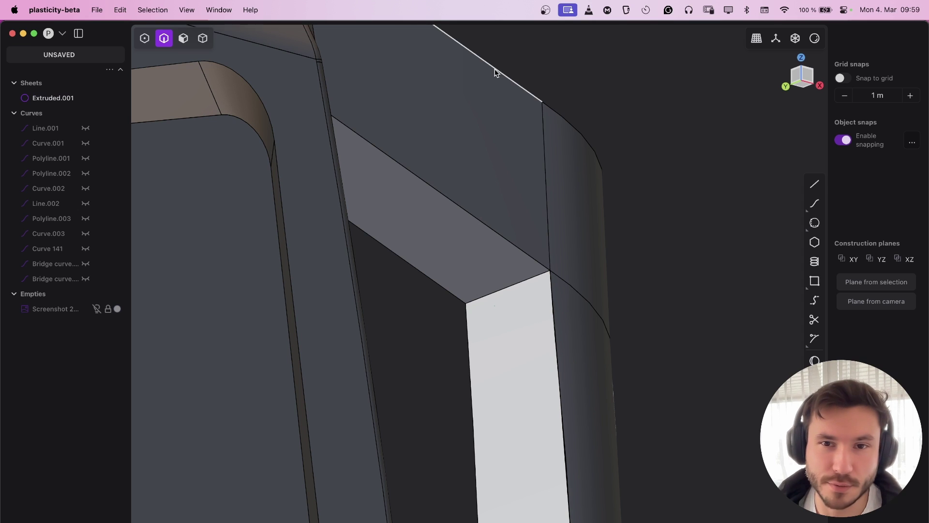
Pick the upper arm's side and underside faces and their shared edge, and start a fillet on that edge.
middle_drag(494, 263, 541, 207)
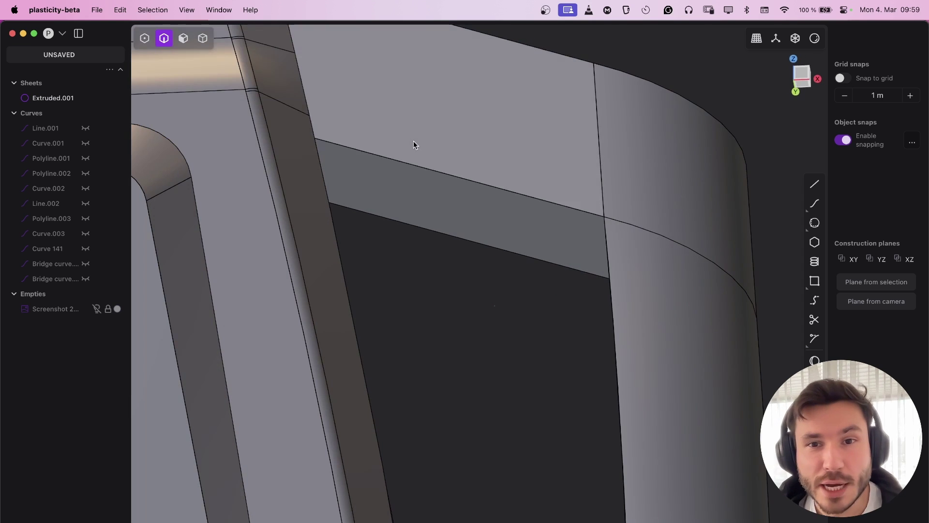
middle_drag(499, 186, 455, 181)
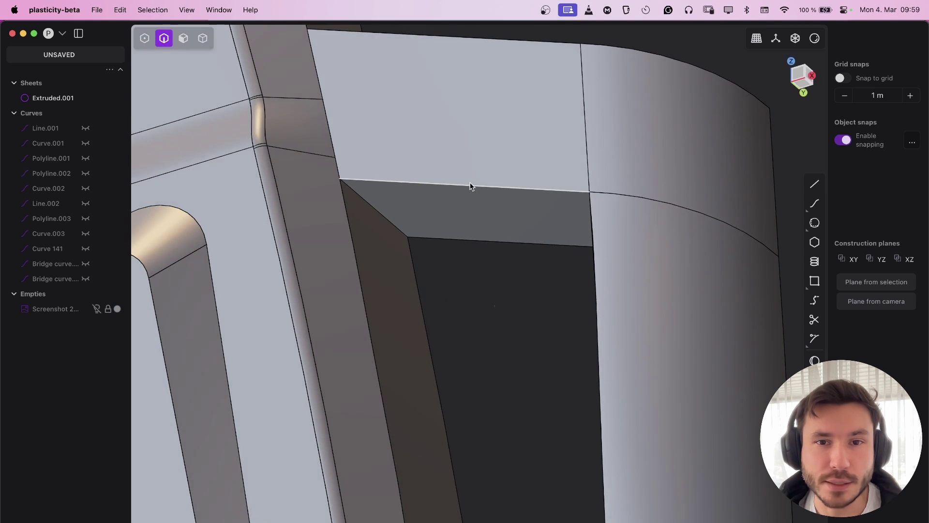
key(3)
click(494, 150)
shift+click(518, 226)
key(2)
click(493, 186)
key(f)
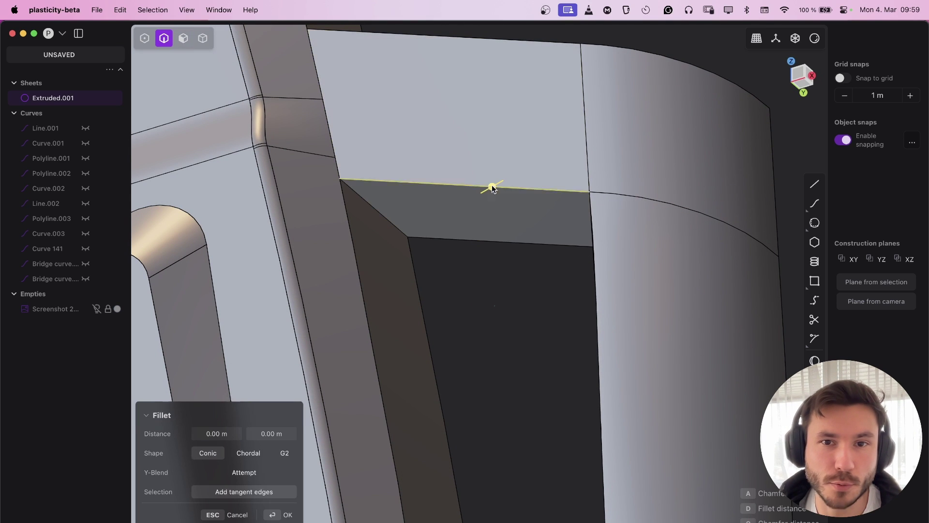
Select the upper arm's side and underside faces to compare them, ending with only the underside face selected.
key(3)
click(504, 168)
shift+click(518, 220)
middle_drag(504, 186, 536, 205)
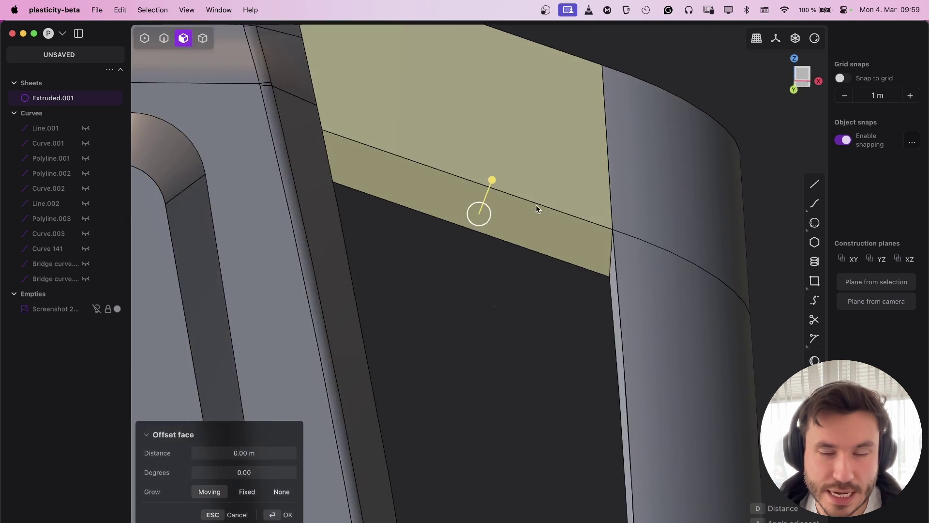
middle_drag(608, 253, 639, 273)
click(628, 258)
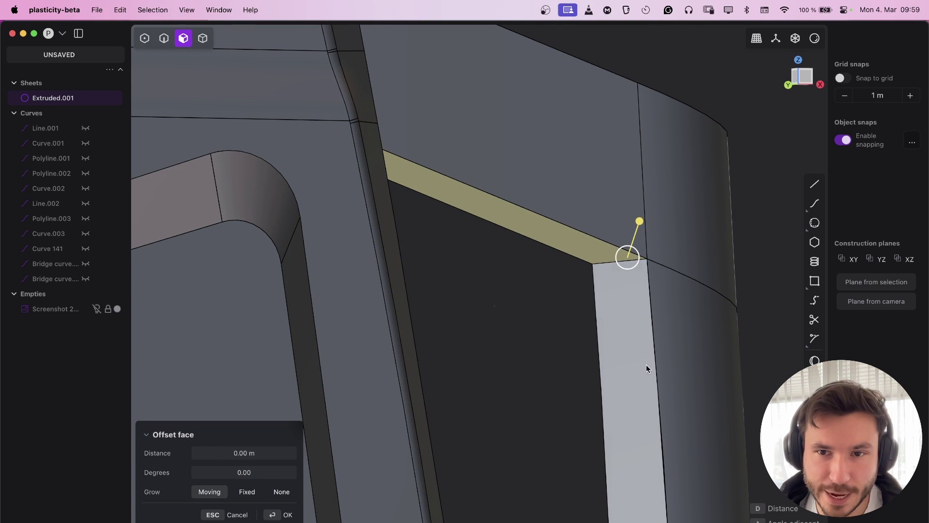
Select the edge between the vertical grip's side and inner faces, and clear the selection.
key(2)
click(649, 304)
key(e)
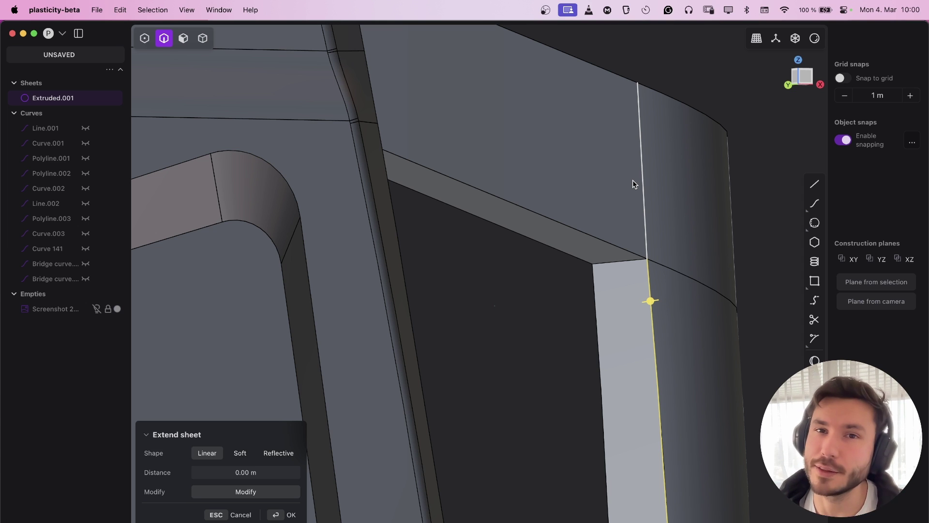
click(515, 284)
Examine the handle opening's upper corner and the upper arm's lower edge from several angles.
shift+middle_drag(583, 261, 574, 226)
scroll(550, 170, down, 5)
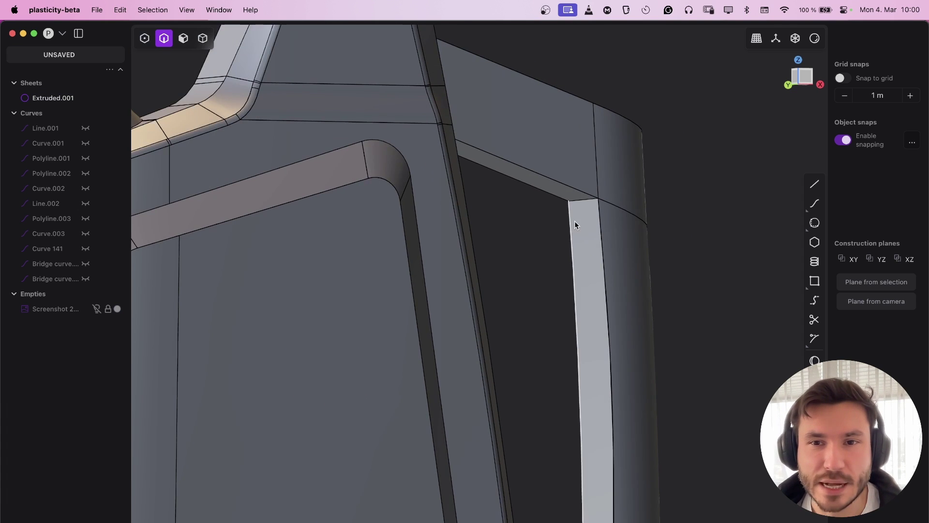
scroll(572, 207, up, 3)
middle_drag(571, 194, 529, 156)
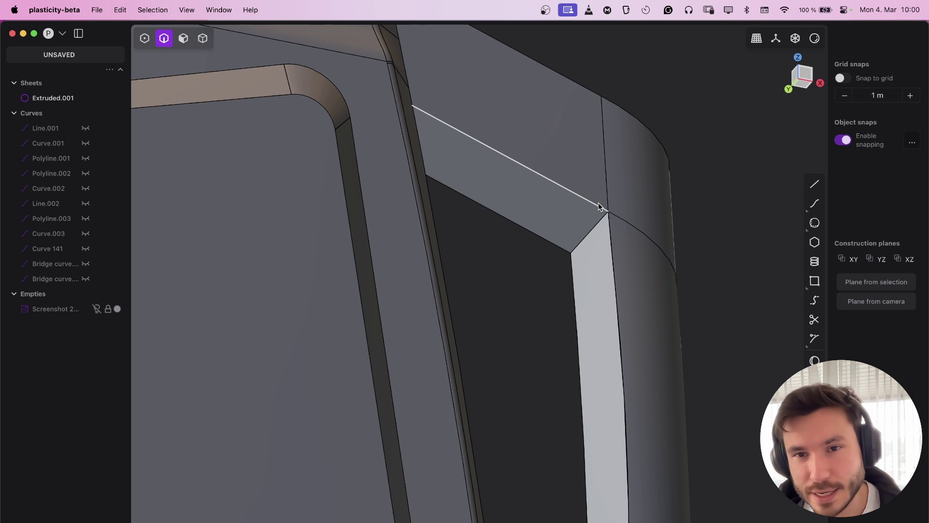
middle_drag(599, 207, 459, 216)
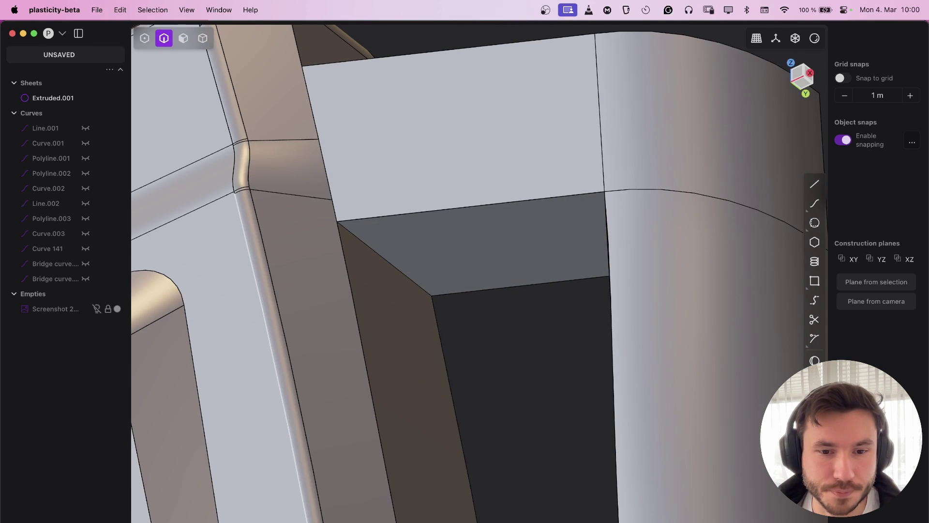
key(super+Tab)
click(755, 382)
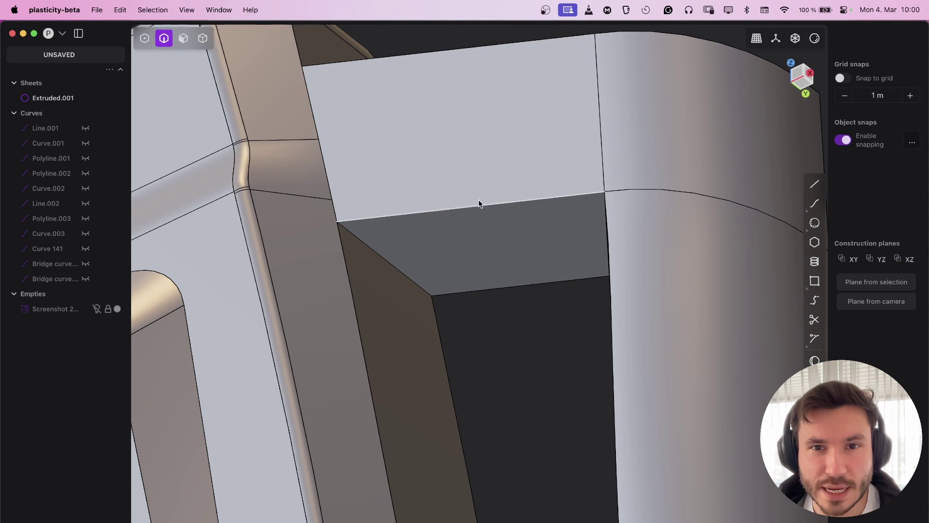
Duplicate the edge between the upper arm's side and underside faces as a separate curve.
middle_drag(543, 236, 571, 217)
click(570, 206)
key(shift+d)
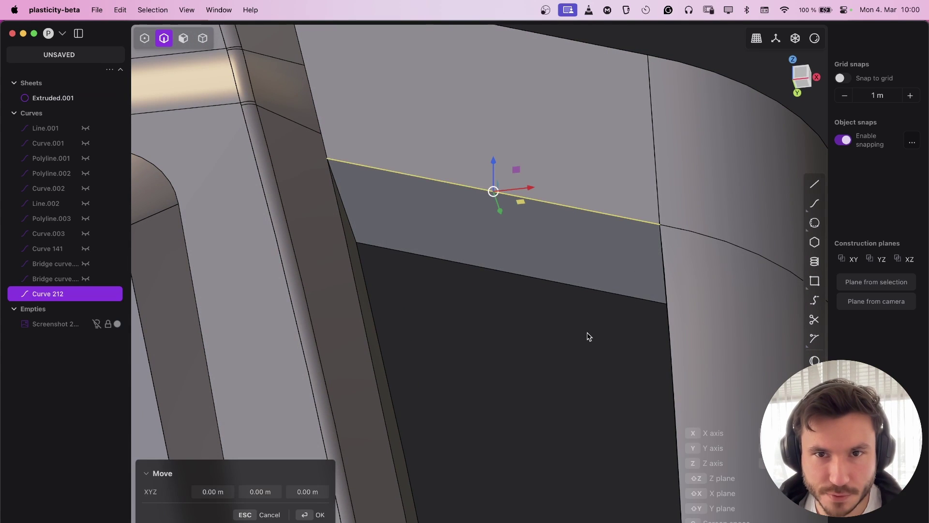
click(586, 329)
middle_drag(618, 250, 655, 266)
click(655, 263)
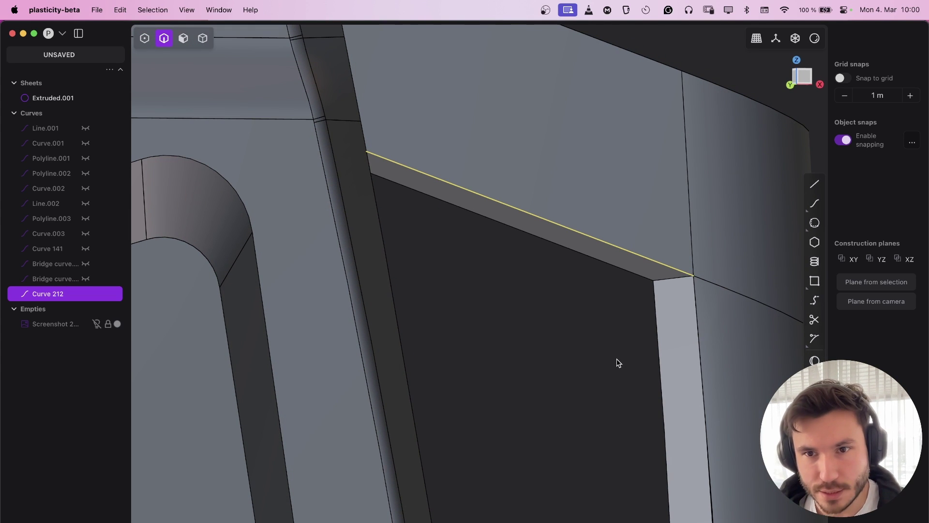
Create a pipe with a 0.03 m section size along the duplicated curve, and delete that curve.
key(p)
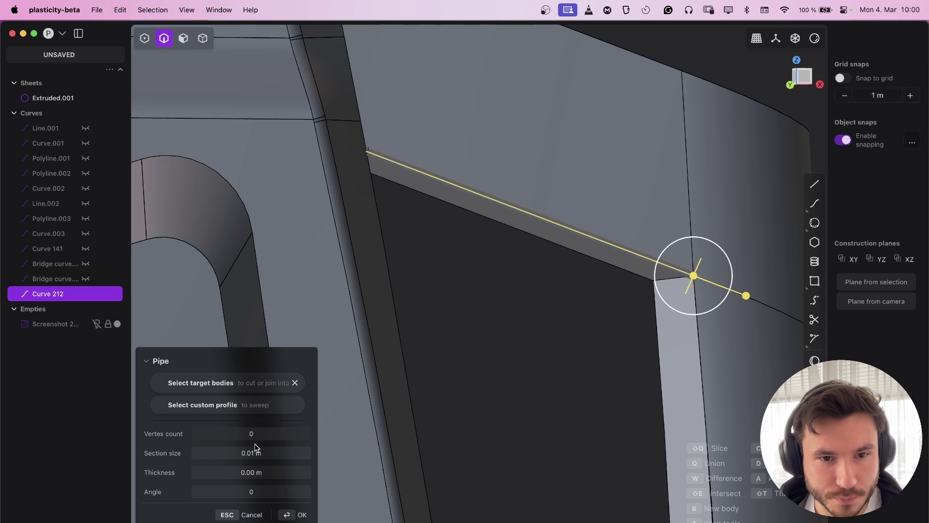
drag(257, 454, 274, 453)
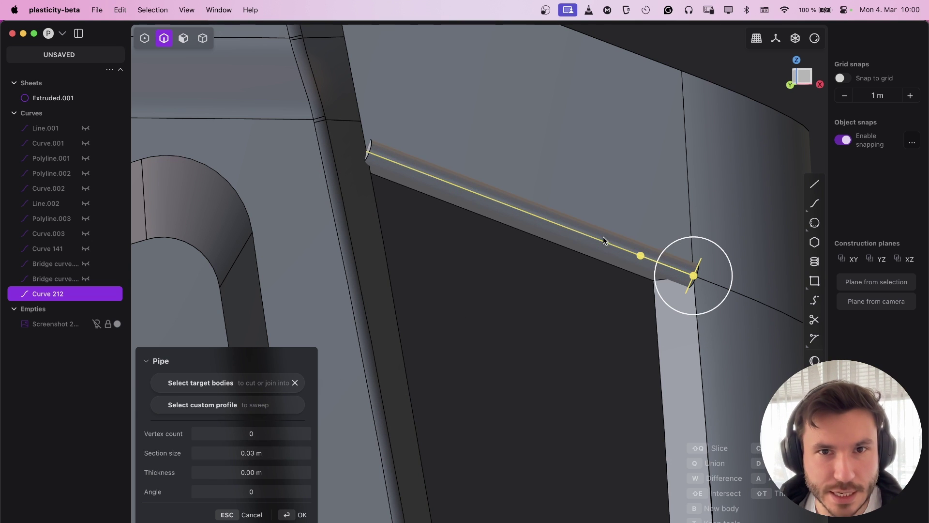
middle_drag(604, 240, 590, 225)
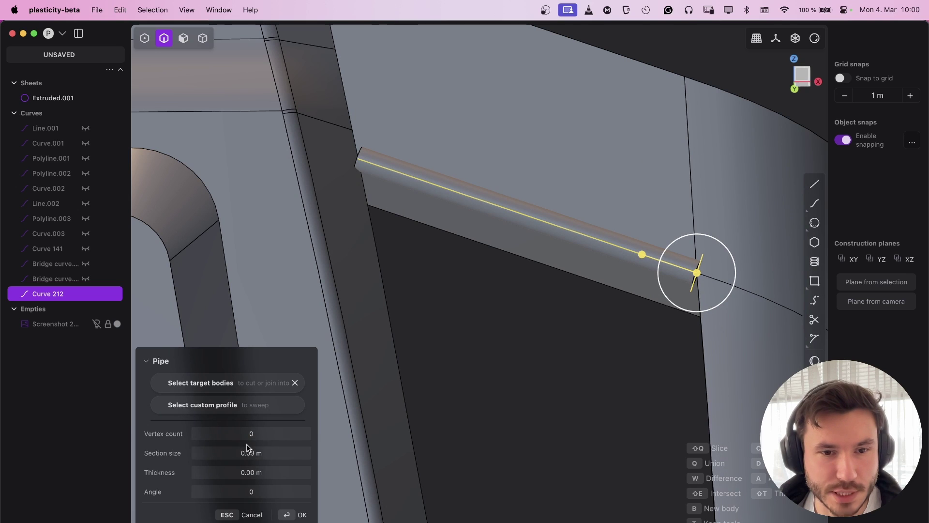
click(301, 518)
key(Escape)
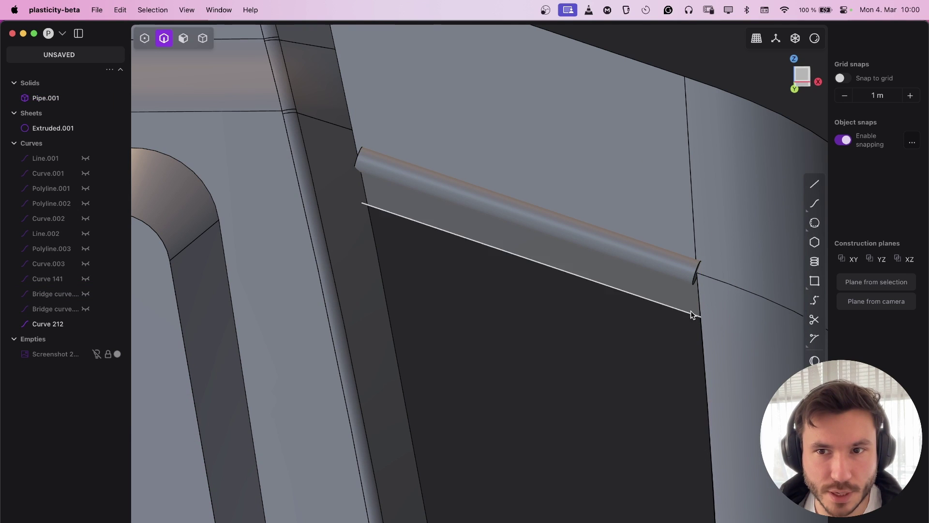
click(676, 269)
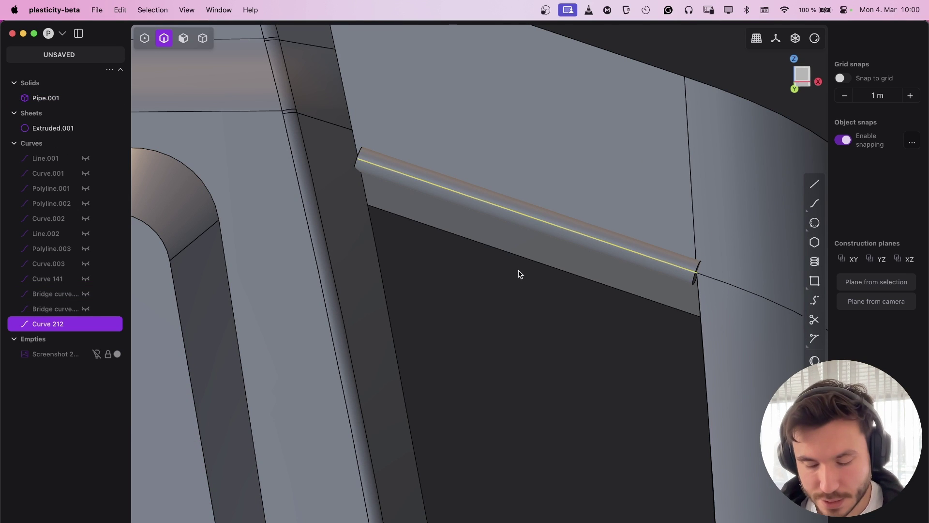
key(Delete)
Offset both end faces of the pipe outward so it extends past both ends of the upper arm's edge.
middle_drag(650, 309, 671, 260)
scroll(670, 260, up, 3)
key(3)
click(652, 203)
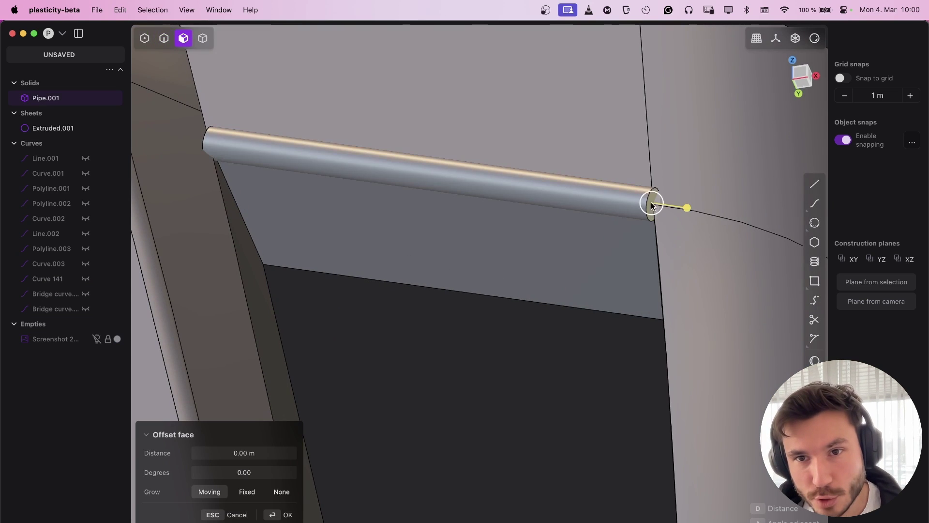
middle_drag(333, 100, 370, 140)
click(235, 138)
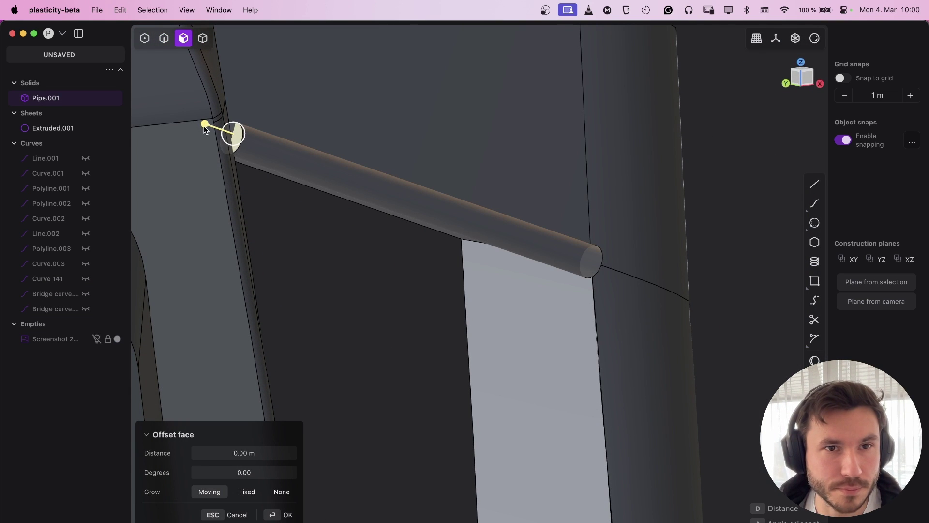
drag(204, 126, 147, 110)
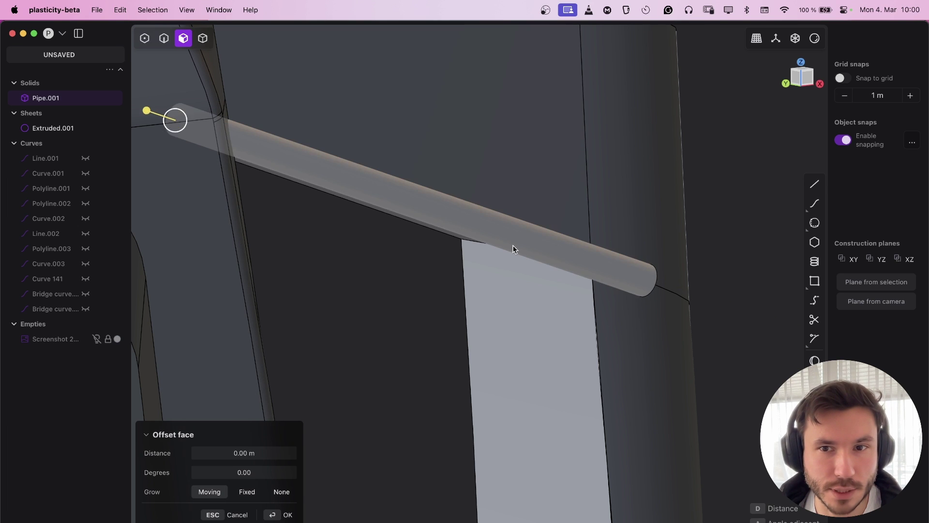
middle_drag(548, 255, 409, 405)
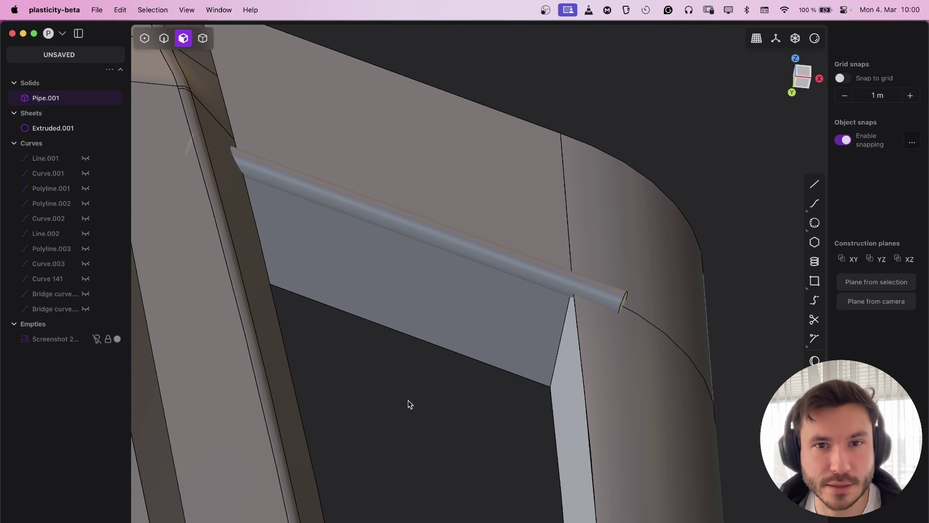
Unjoin the upper arm's side and underside faces from the container into a separate sheet.
click(498, 172)
key(o)
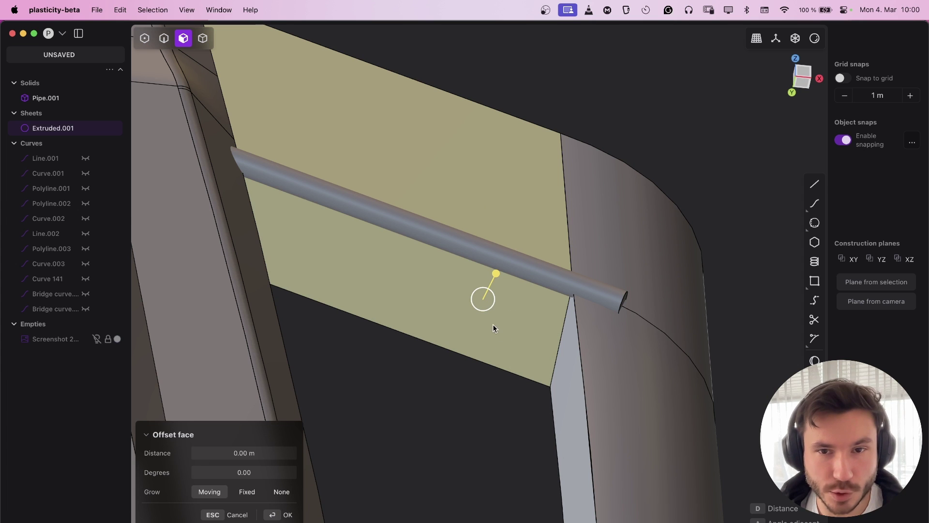
key(alt+j)
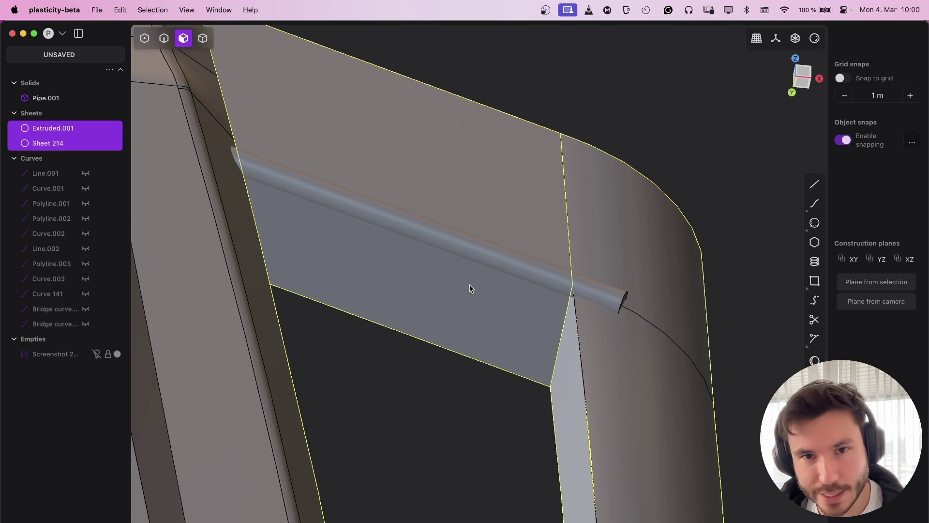
click(382, 373)
Subtract the pipe from the detached upper arm sheet with a Boolean Diff.
middle_drag(506, 254, 476, 225)
key(5)
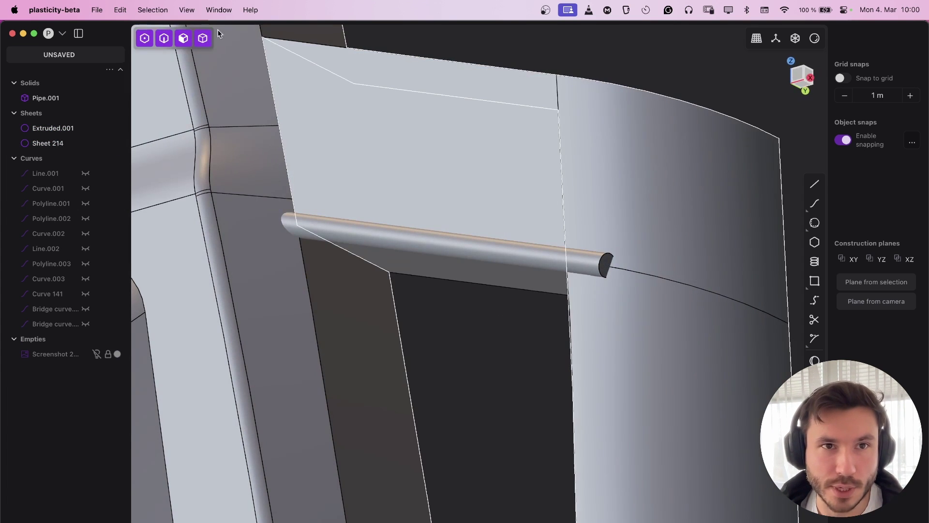
click(452, 140)
middle_drag(457, 141, 565, 152)
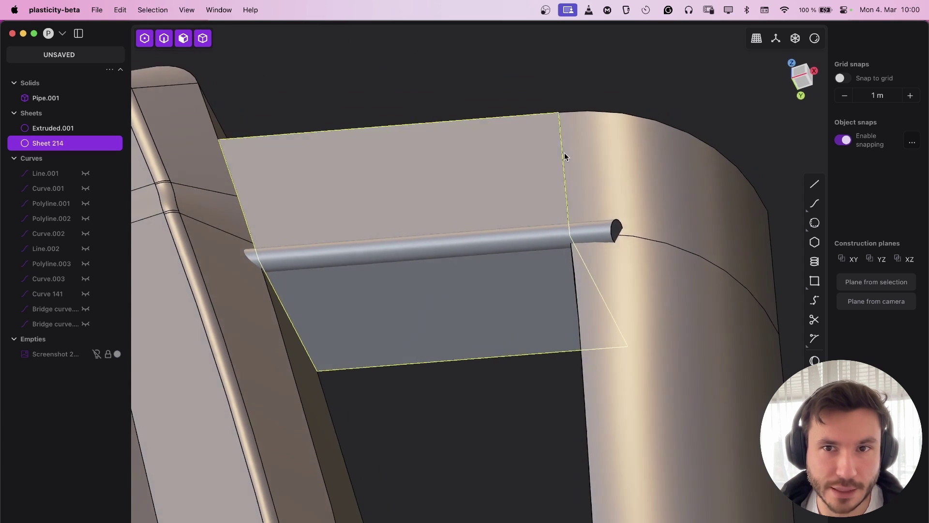
shift+click(591, 232)
key(q)
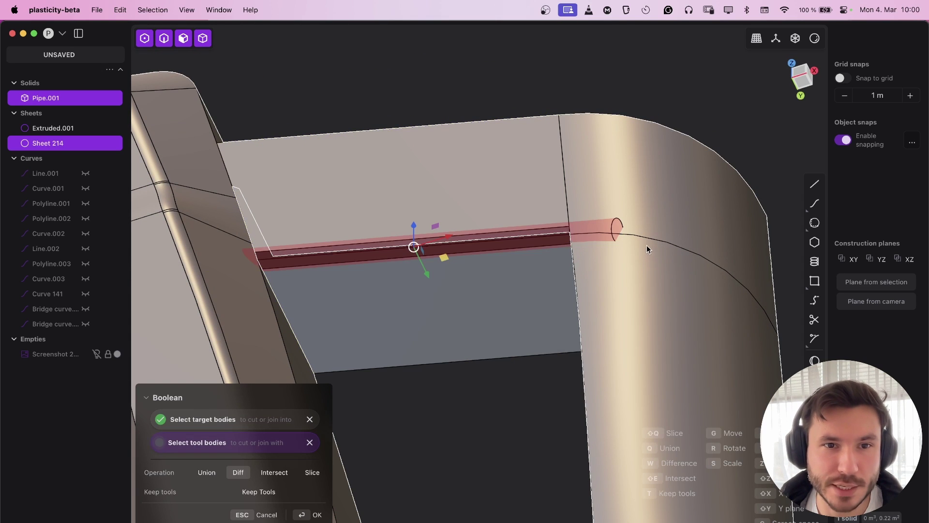
key(Return)
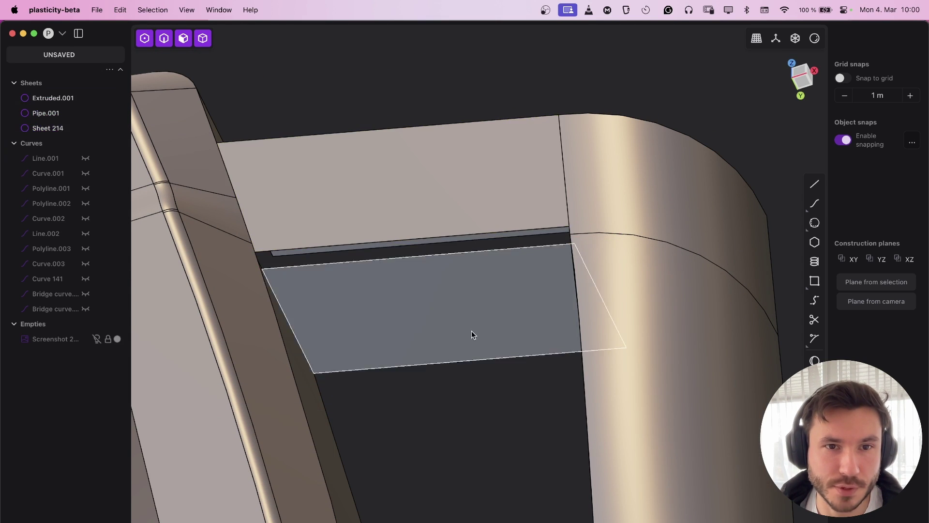
Try a G1 loft between the two cut edges along the upper arm's gap.
middle_drag(473, 336, 581, 354)
middle_drag(584, 317, 544, 315)
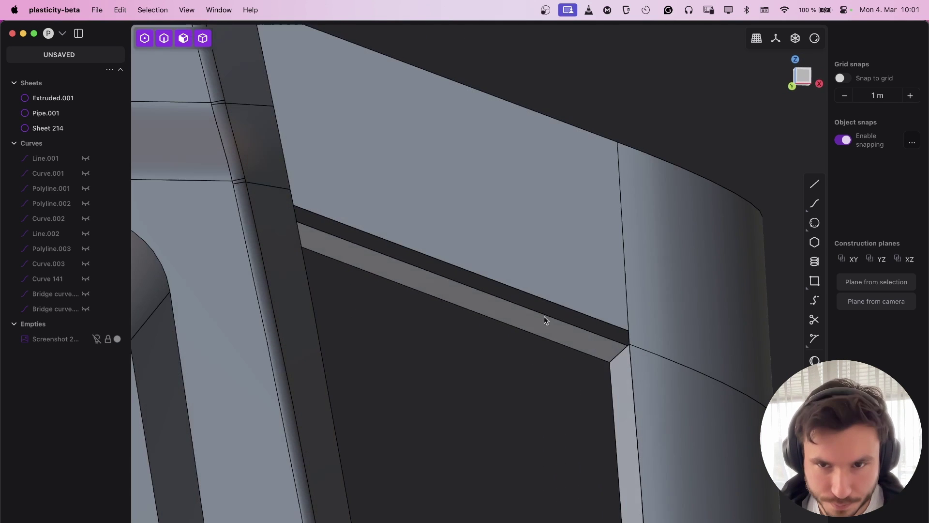
scroll(568, 313, up, 2)
click(578, 310)
shift+click(586, 340)
key(l)
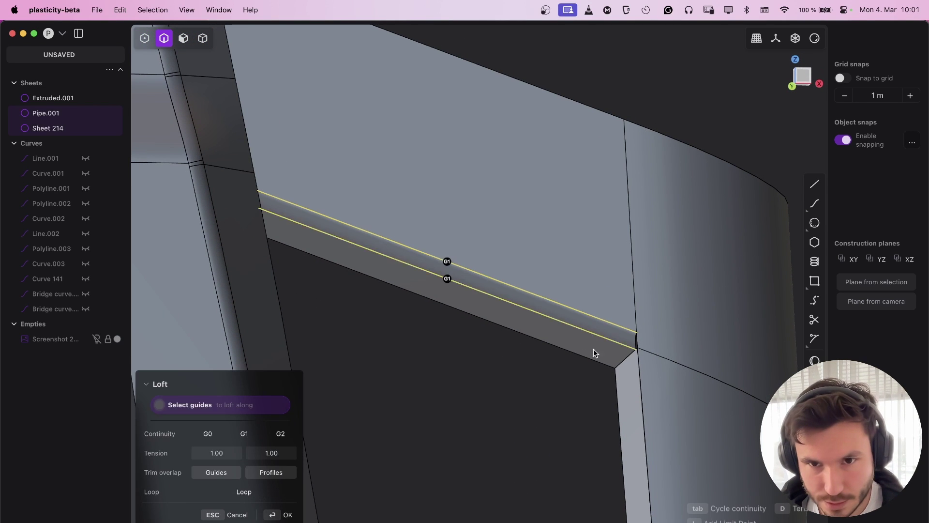
key(Escape)
Duplicate the edge between the vertical grip's side and inner faces, including its lower curve, as a separate curve.
middle_drag(573, 406, 542, 308)
key(2)
click(474, 323)
key(f)
middle_drag(496, 244, 517, 268)
key(shift+d)
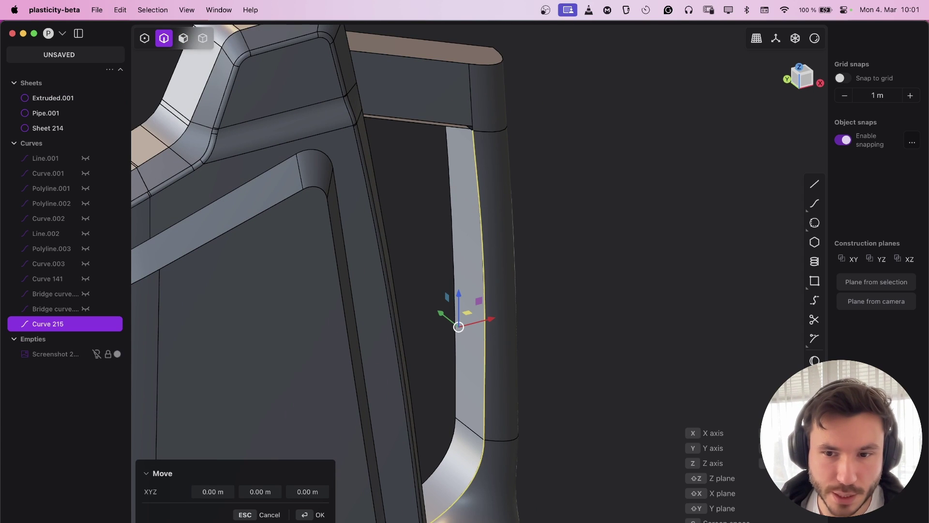
Rebuild the duplicated grip curve by number of points, using 17 points.
key(ctrl+r)
middle_drag(477, 300, 484, 465)
click(271, 455)
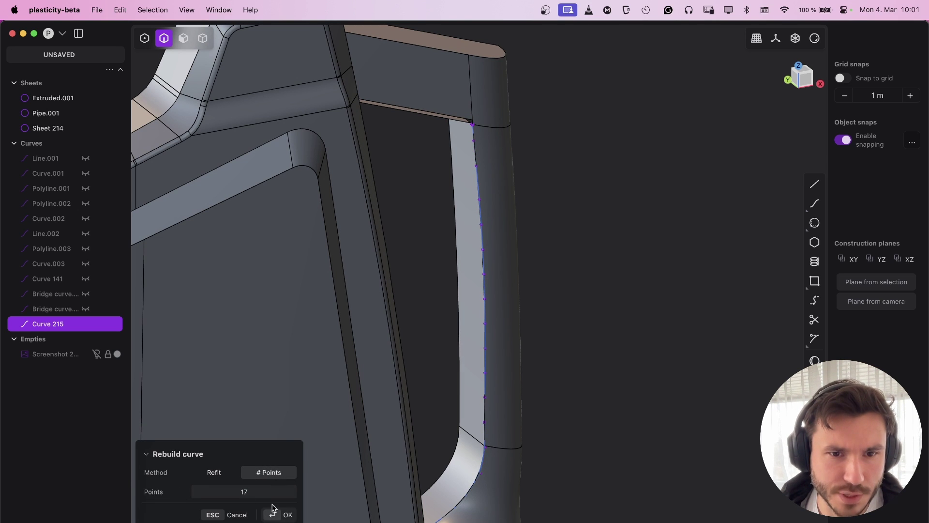
click(286, 514)
Create a pipe with a 0.03 m section size along the rebuilt grip curve.
middle_drag(474, 300, 458, 210)
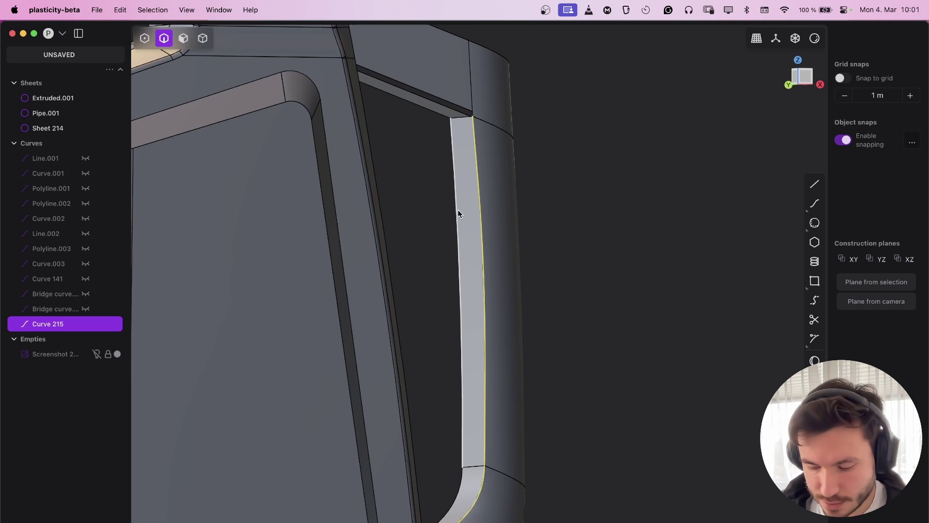
key(p)
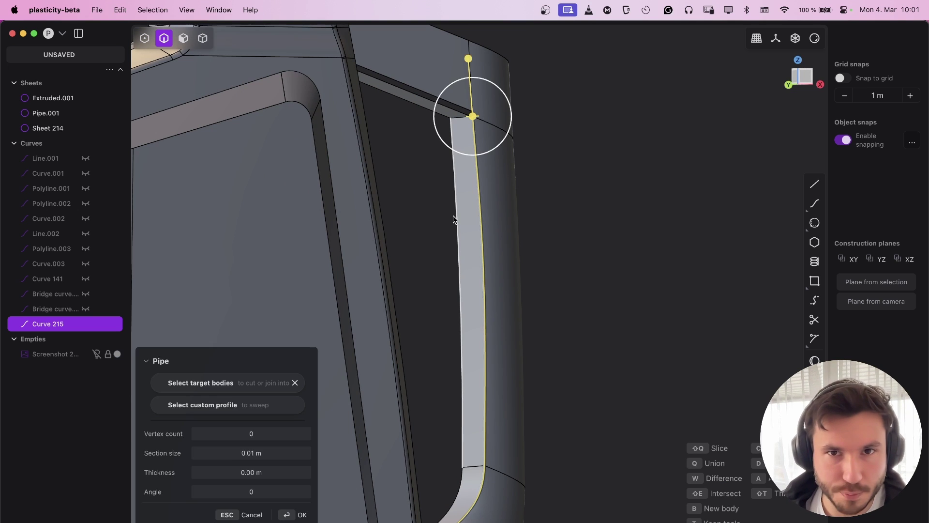
click(252, 455)
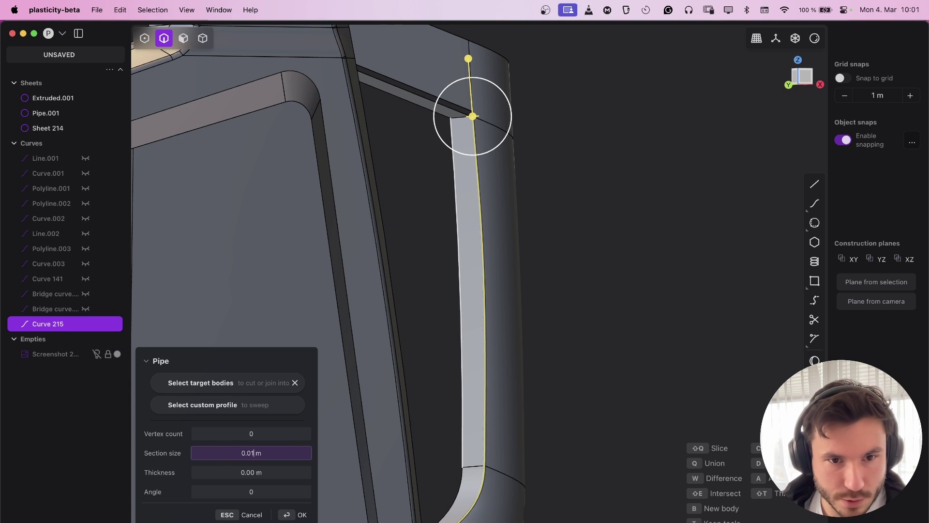
text(0.03)
key(Return)
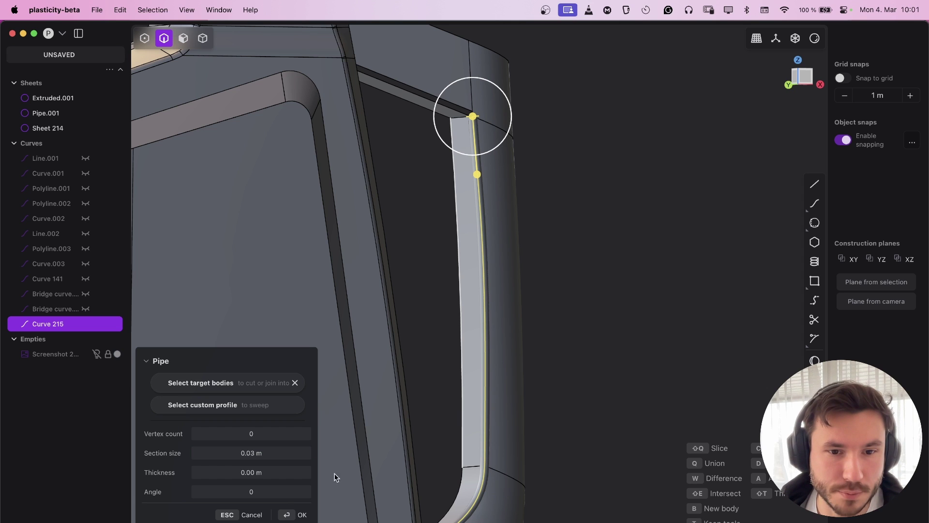
click(302, 515)
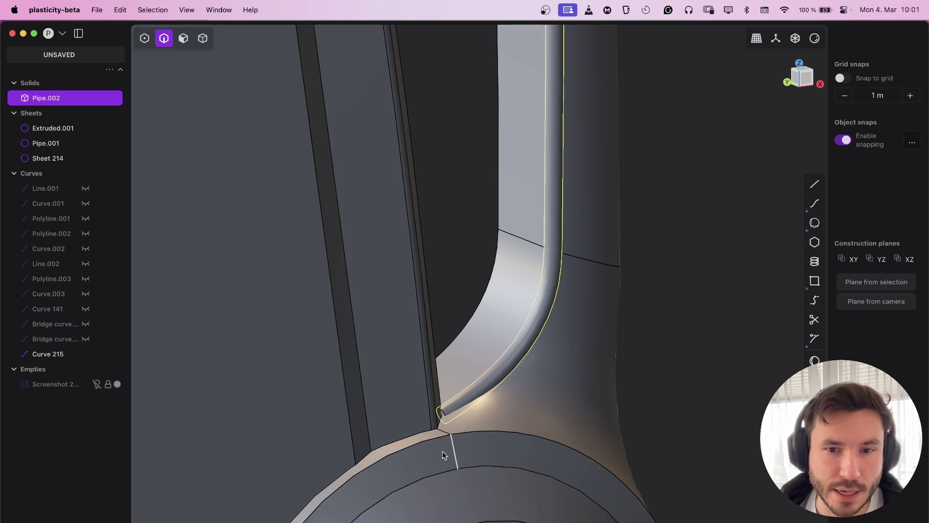
Pick the grip pipe's lower end face beside the container wall for offsetting.
key(3)
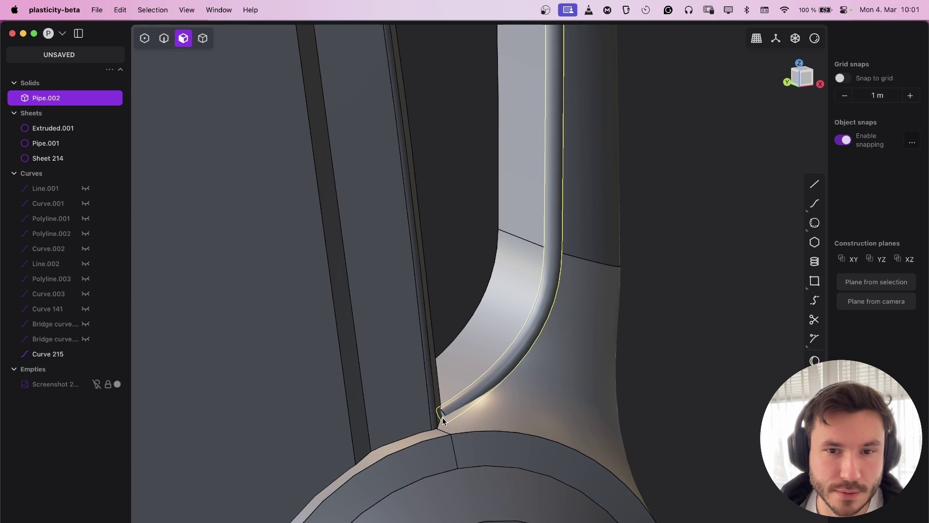
click(443, 420)
key(o)
click(440, 419)
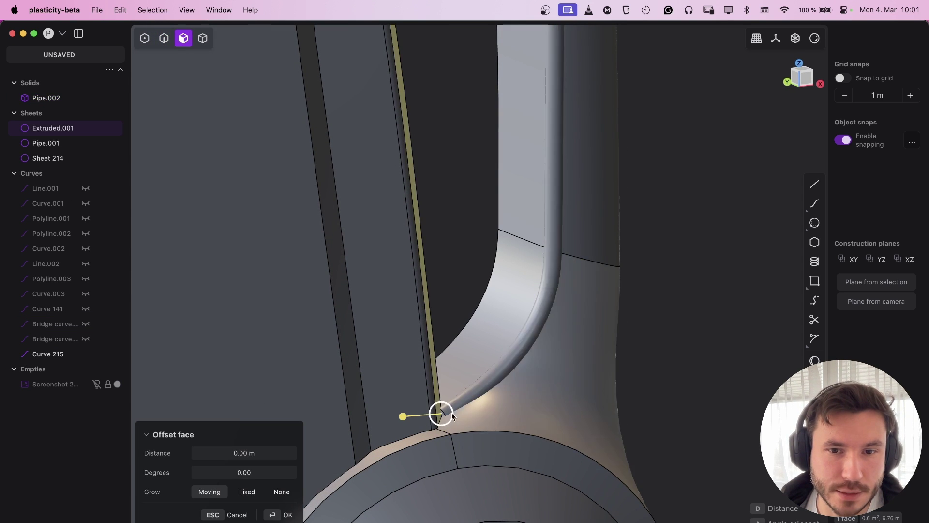
scroll(445, 410, up, 6)
click(424, 443)
Offset the grip pipe's upper end face so the pipe extends up past the handle's inner corner.
scroll(434, 404, down, 8)
shift+middle_drag(506, 242, 472, 489)
middle_drag(465, 191, 448, 250)
scroll(448, 249, up, 8)
click(473, 191)
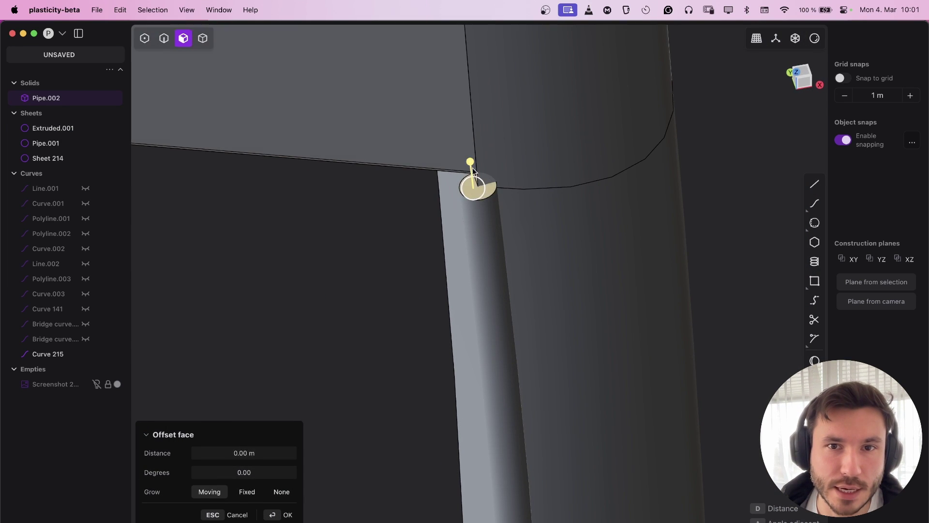
drag(471, 162, 464, 107)
scroll(536, 182, down, 8)
key(Return)
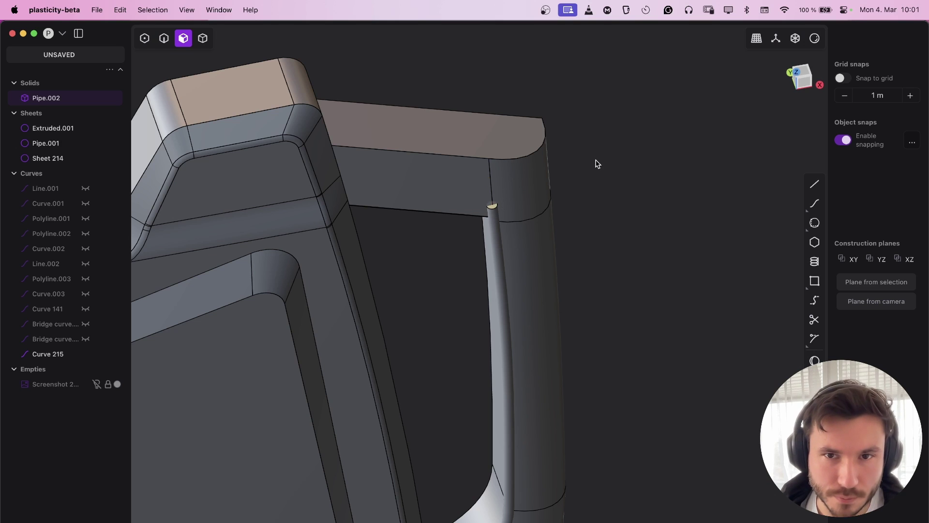
Unjoin the vertical grip's side and inner faces, including their lower curved sections, into a separate sheet.
middle_drag(572, 286, 585, 257)
shift+middle_drag(501, 314, 514, 177)
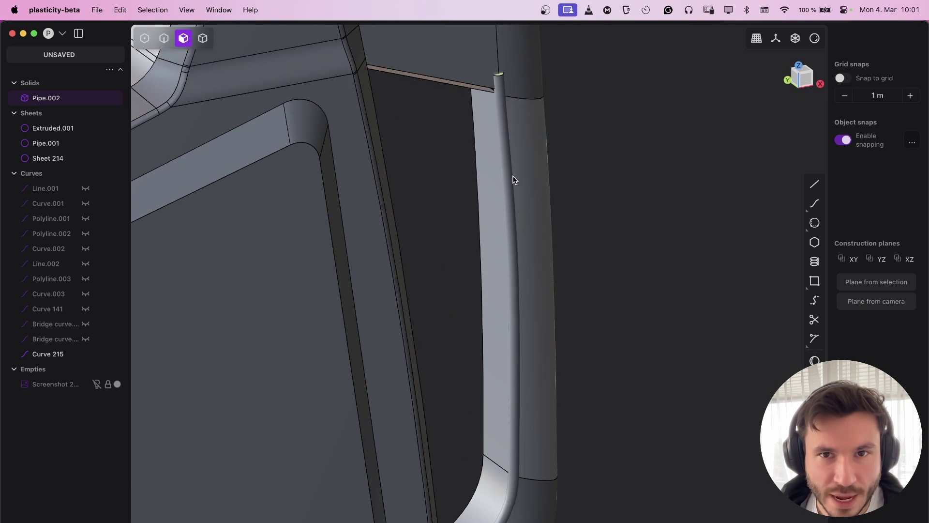
shift+click(527, 268)
shift+middle_drag(552, 315, 574, 167)
middle_drag(542, 409, 495, 265)
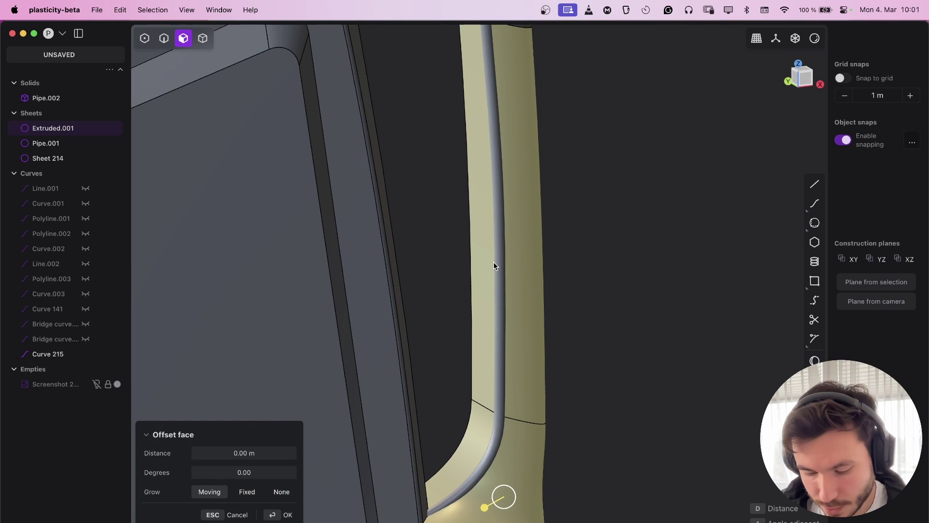
key(Return)
Subtract the grip pipe from the separated vertical grip sheet with a Boolean difference and remove the leftover grip curve.
middle_drag(461, 231, 477, 92)
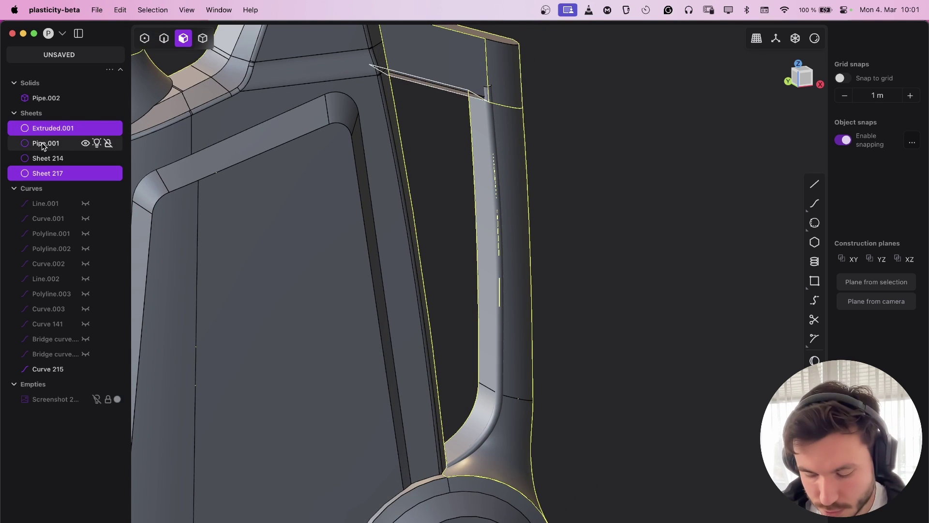
middle_drag(542, 174, 571, 132)
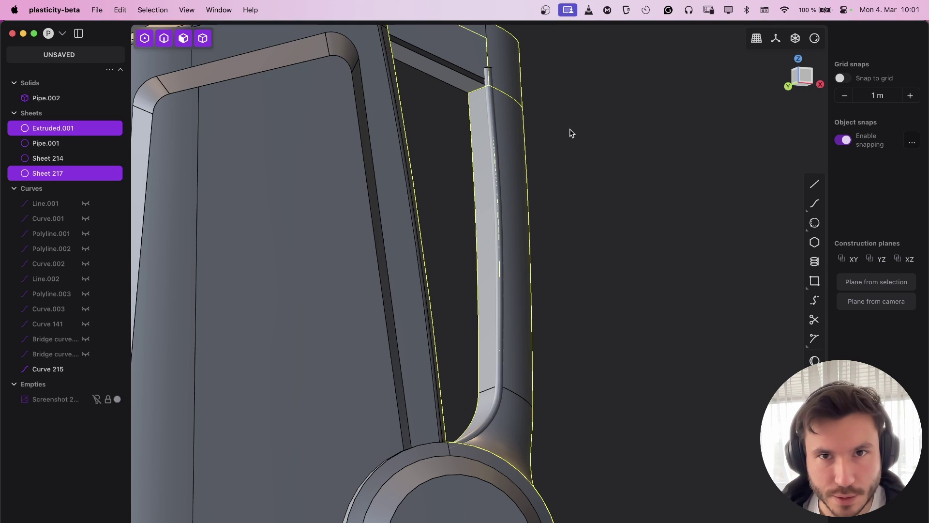
click(565, 161)
click(513, 156)
middle_drag(533, 207, 538, 261)
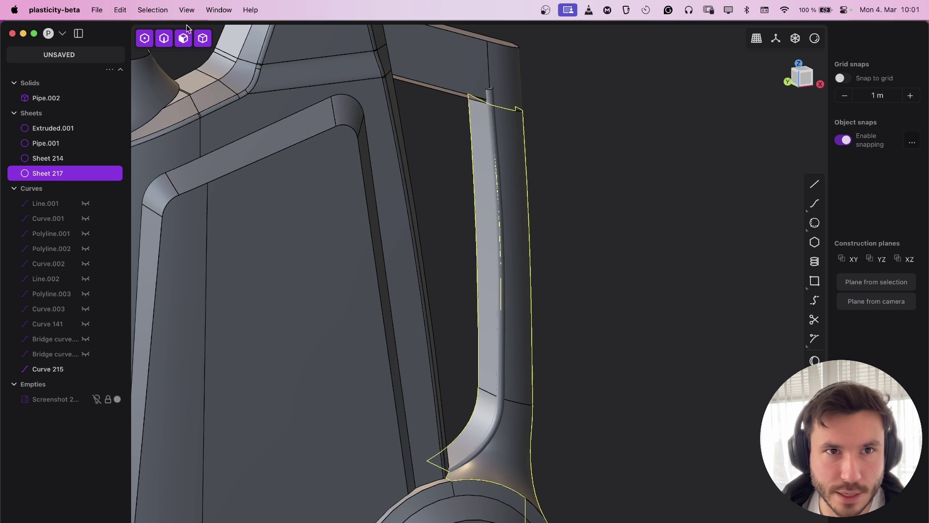
shift+click(490, 94)
key(q)
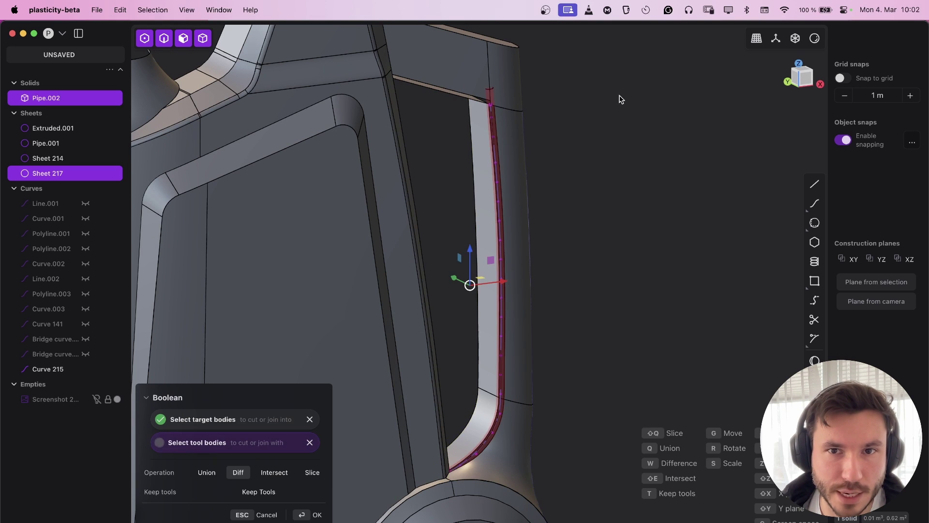
key(Return)
middle_drag(591, 187, 506, 125)
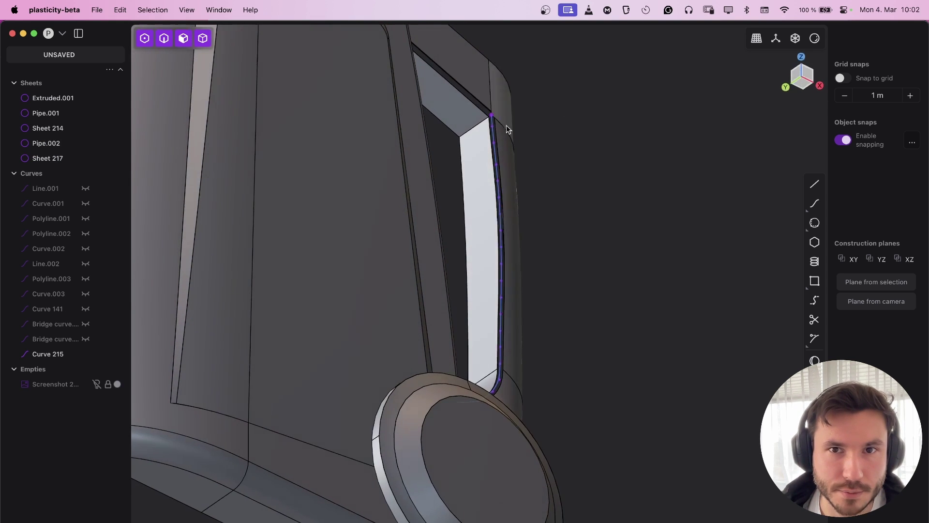
middle_drag(505, 188, 506, 127)
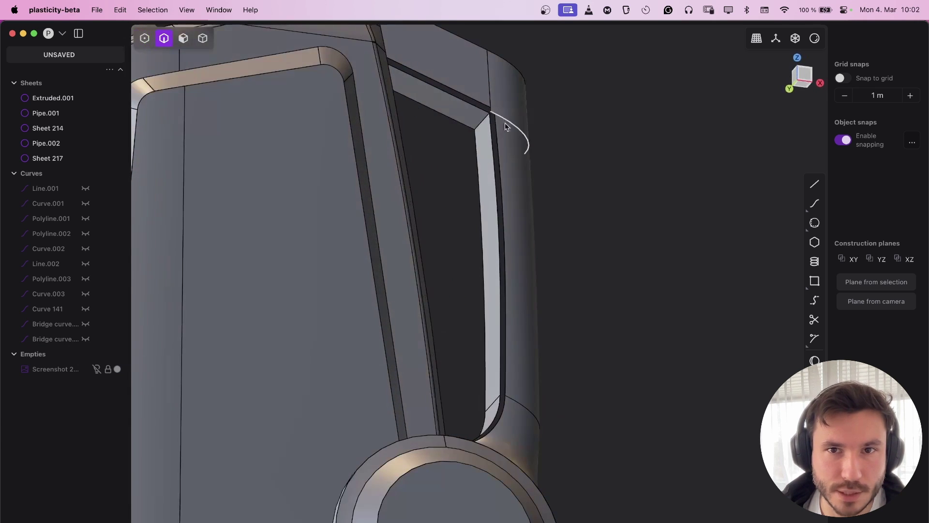
scroll(502, 121, up, 5)
mouse_move(431, 247)
middle_down()
mouse_move(476, 144)
mouse_move(440, 140)
mouse_move(443, 110)
mouse_move(504, 141)
mouse_move(467, 202)
mouse_move(401, 170)
mouse_move(340, 287)
middle_up()
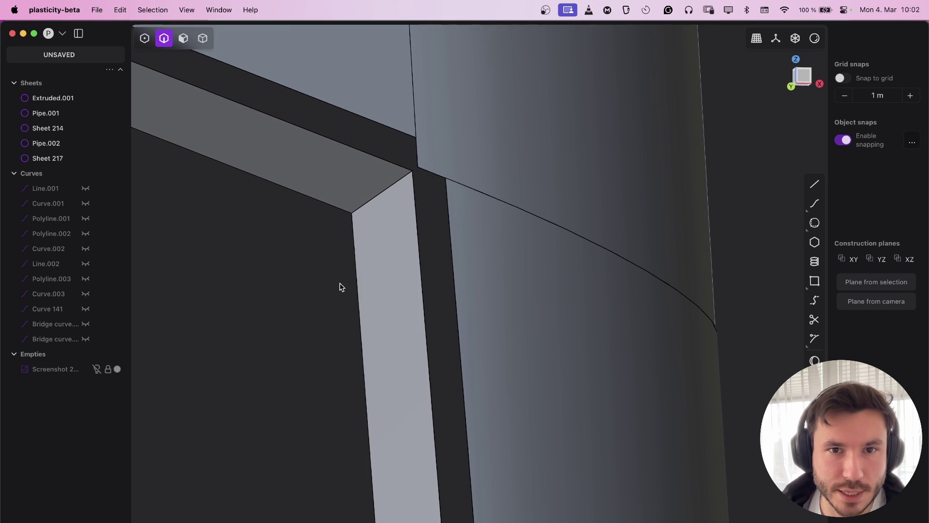
key(5)
middle_drag(376, 231, 353, 320)
key(3)
click(363, 251)
key(Escape)
key(2)
click(355, 253)
middle_drag(351, 243, 337, 244)
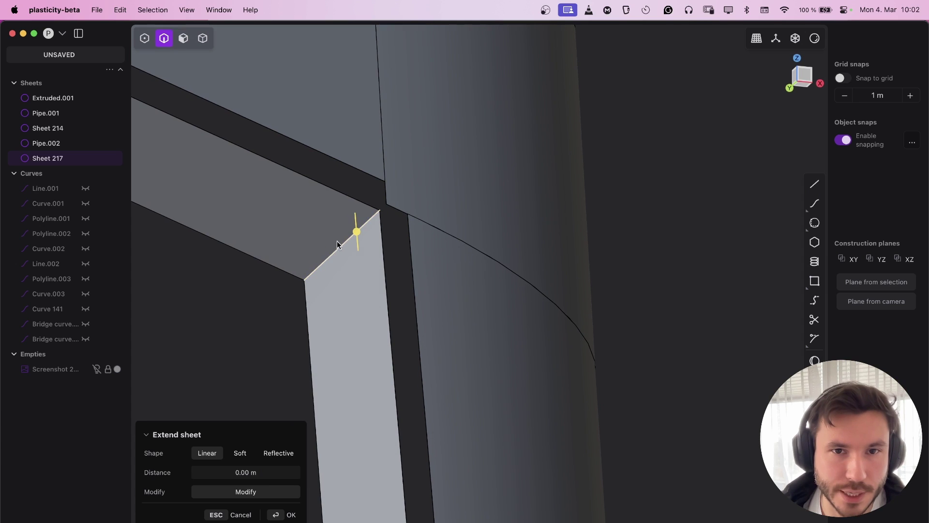
Cut the handle opening's upper inner face crosswise a short distance from its corner with the vertical inner face.
key(3)
click(338, 231)
key(o)
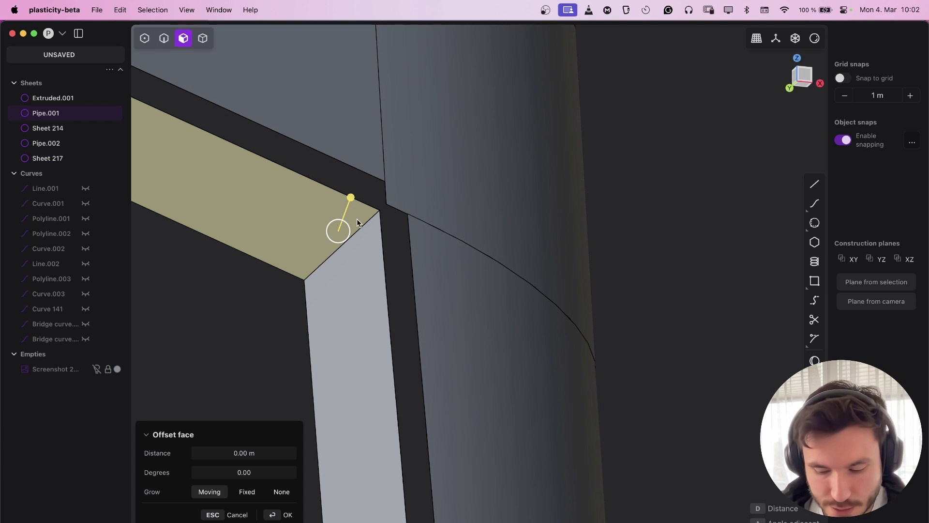
key(ctrl+r)
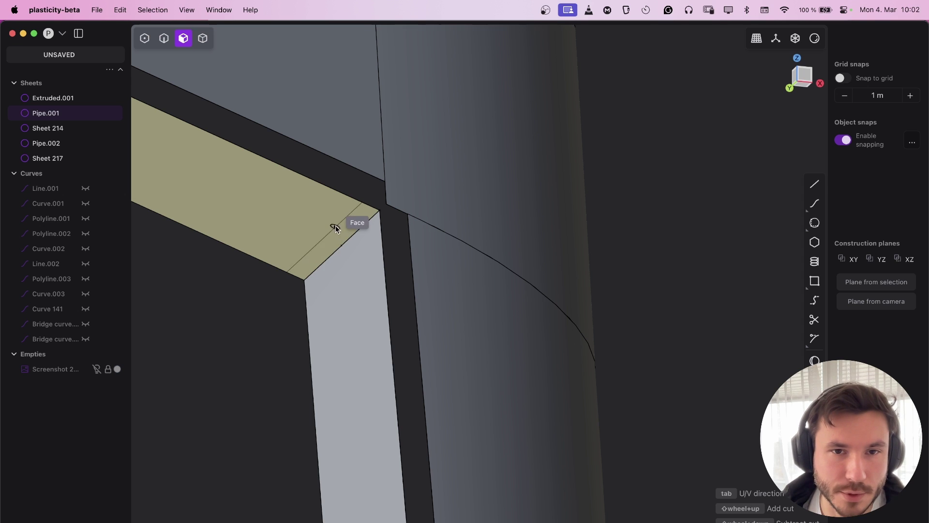
middle_drag(336, 229, 369, 268)
click(337, 224)
Cut the grip's vertical inner face crosswise just below its upper corner edge.
click(366, 266)
key(o)
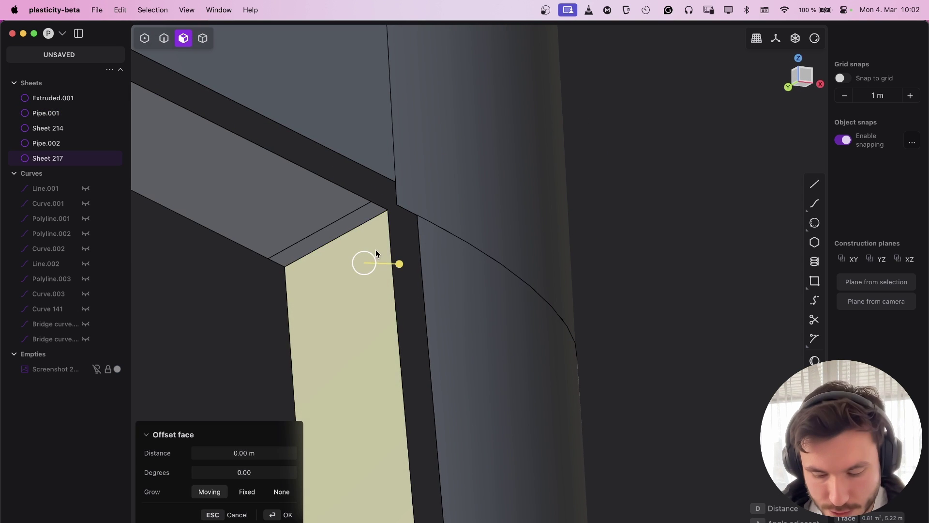
key(c)
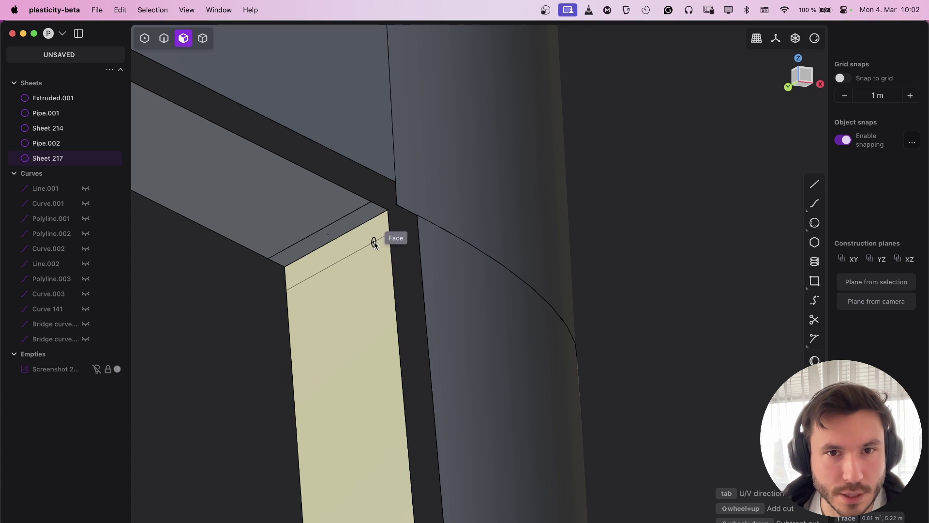
click(377, 238)
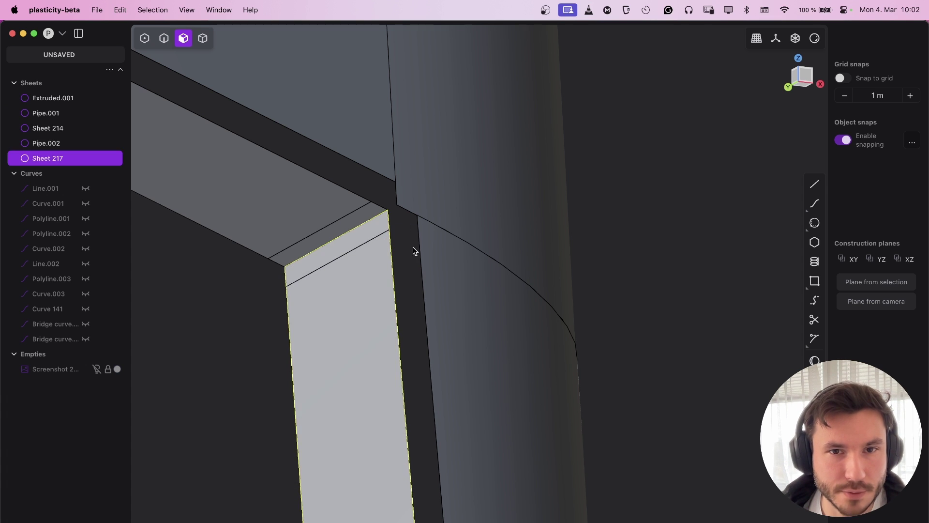
Delete the two narrow face strips that meet at the handle's inner corner.
click(377, 224)
shift+click(370, 209)
key(Delete)
middle_drag(418, 213, 382, 256)
key(2)
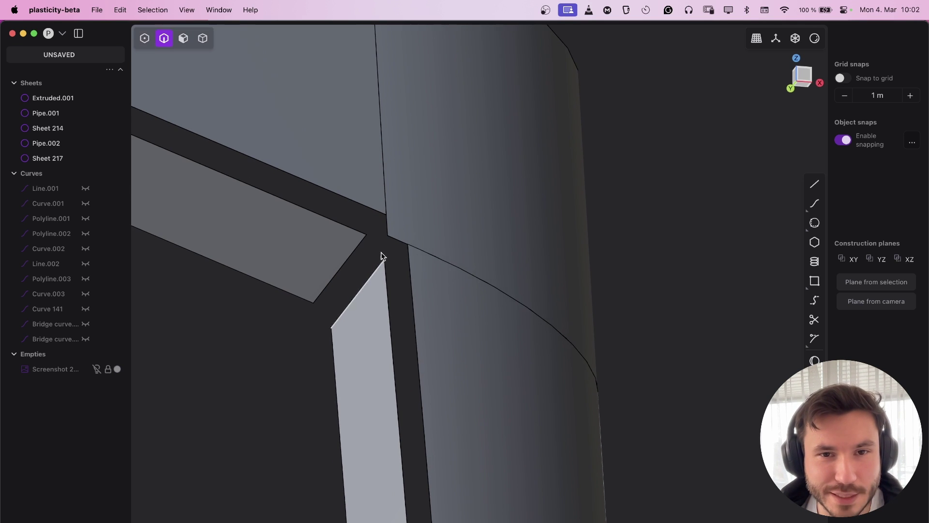
click(397, 243)
key(shift+e)
mouse_move(398, 242)
mouse_down()
mouse_move(405, 220)
mouse_move(390, 236)
mouse_up()
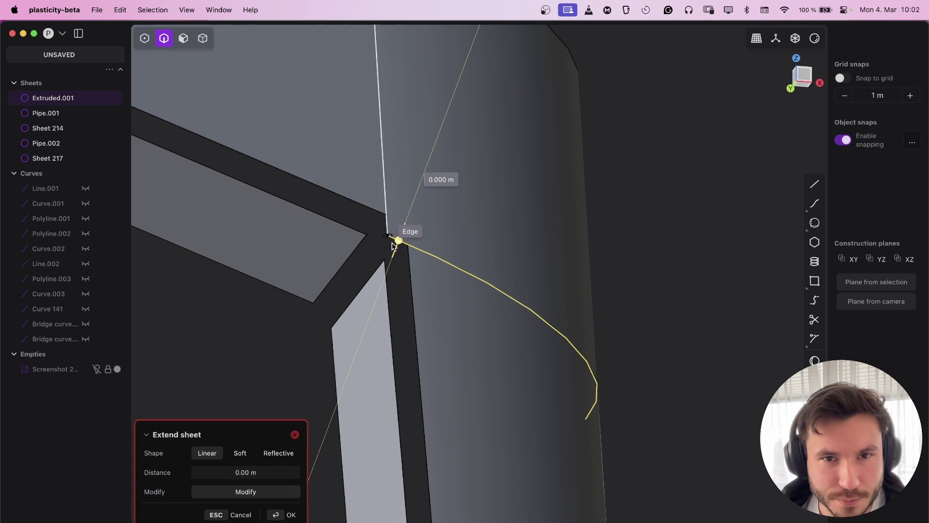
middle_drag(388, 236, 237, 185)
mouse_move(306, 208)
middle_down()
mouse_move(471, 260)
mouse_move(452, 228)
middle_up()
key(Escape)
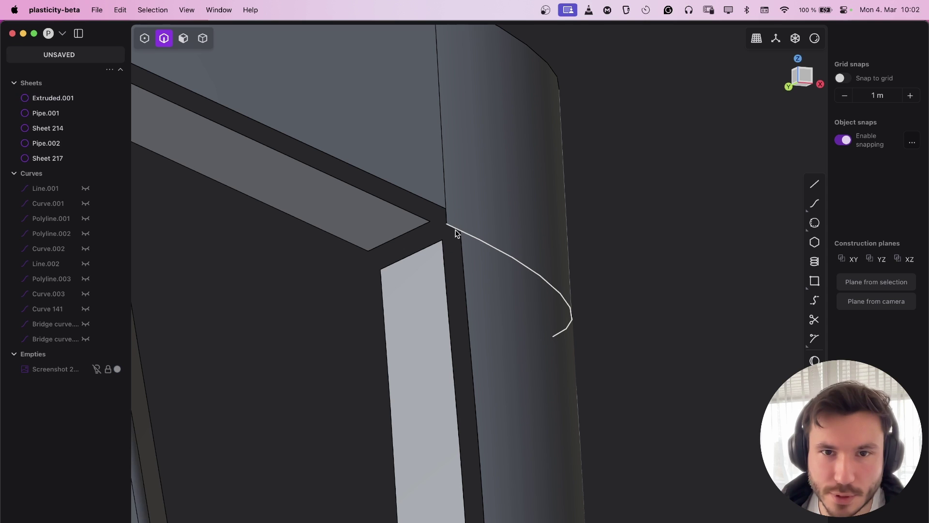
Duplicate the curved edge between the upper handle corner and the vertical grip as a curve and rebuild it with 12 points.
click(456, 230)
key(shift+e)
key(shift+d)
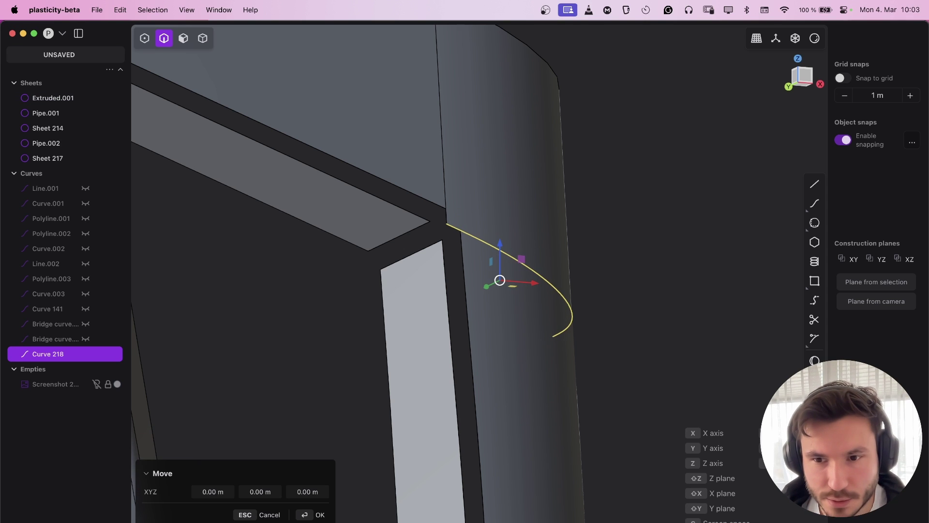
key(u)
click(277, 454)
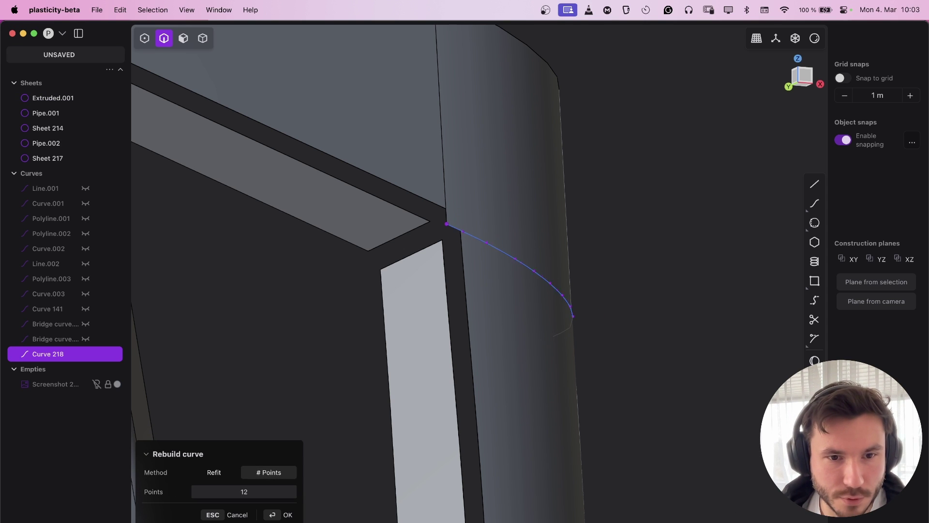
click(286, 515)
Create a pipe along the rebuilt curve and offset its inner end face so it extends past the handle's inner corner.
key(p)
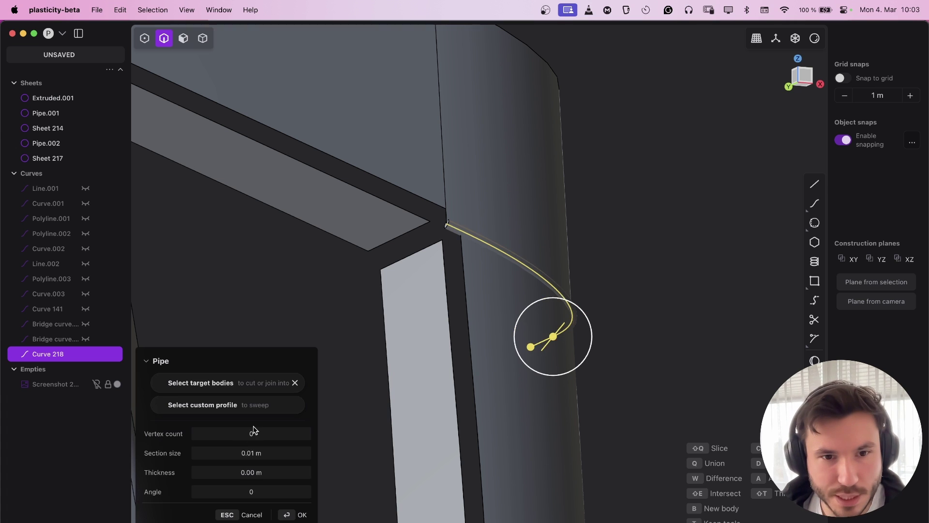
click(296, 517)
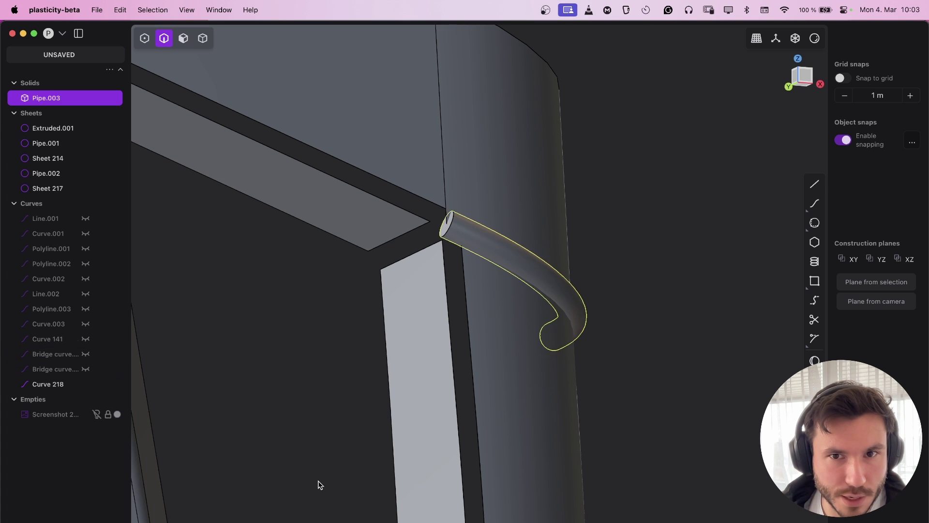
key(3)
click(446, 230)
middle_drag(447, 243, 316, 294)
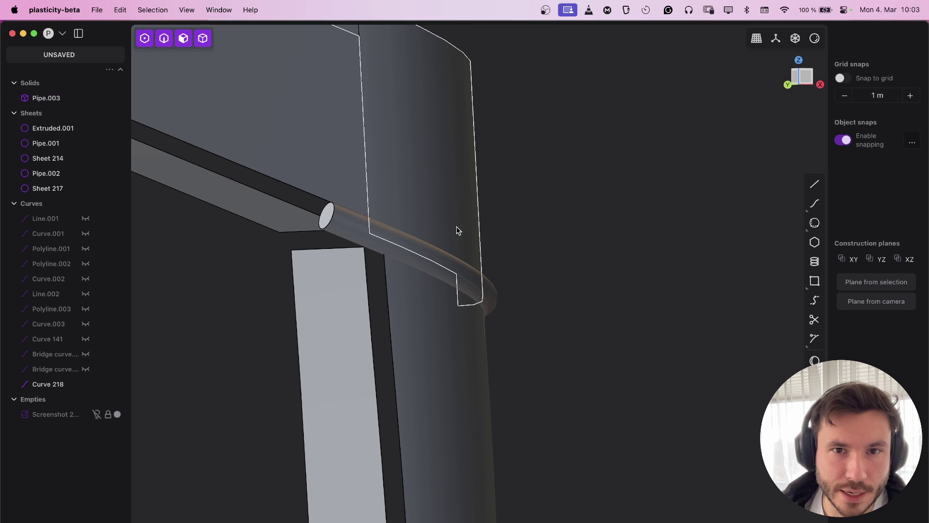
Subtract the new pipe from the rounded upper handle corner sheet with a Boolean difference that keeps the tool body.
click(454, 196)
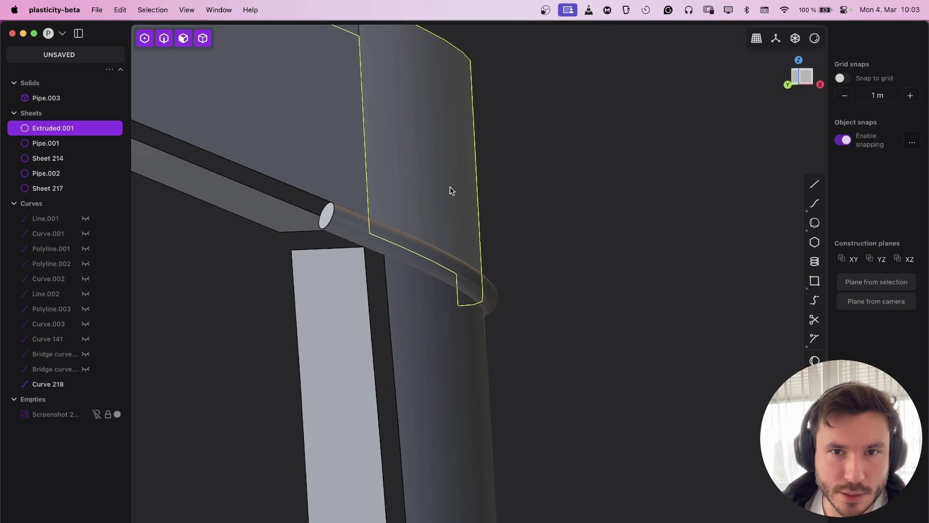
click(499, 308)
key(q)
right_click(558, 279)
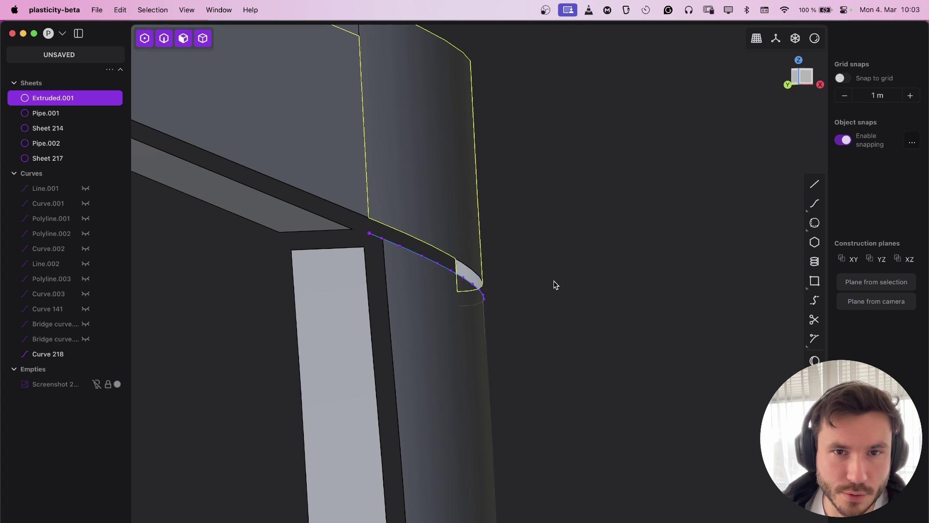
key(super+z)
key(shift+minus)
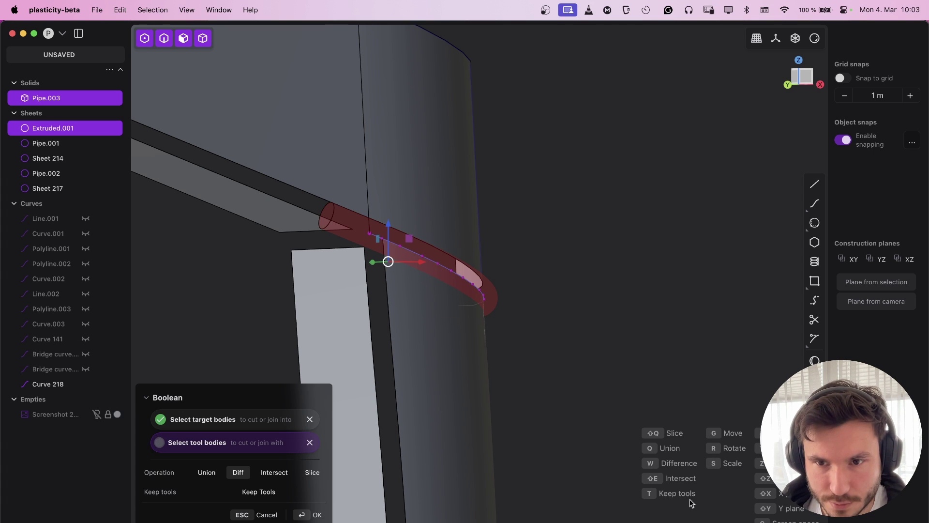
key(t)
right_click(536, 261)
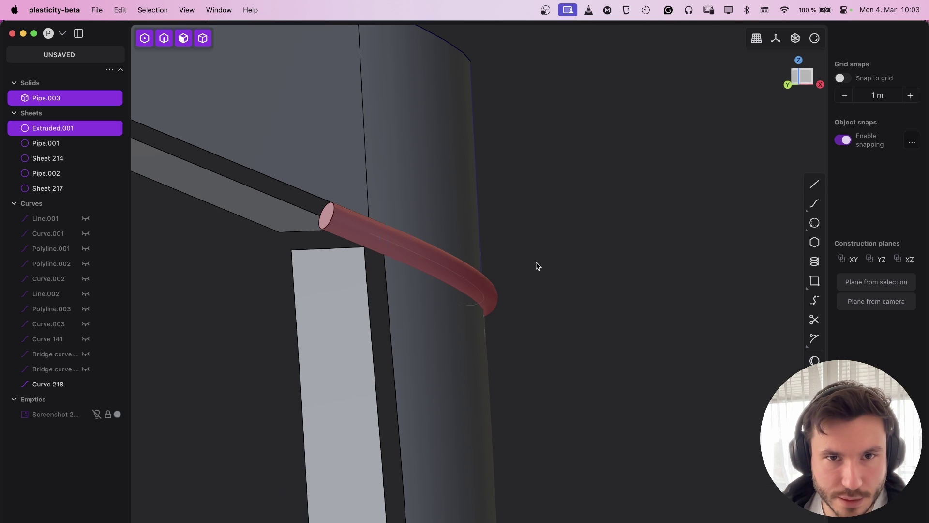
click(540, 269)
Subtract the same pipe from the vertical grip's outer sheet with a Boolean difference, without keeping the pipe.
middle_drag(393, 224, 416, 334)
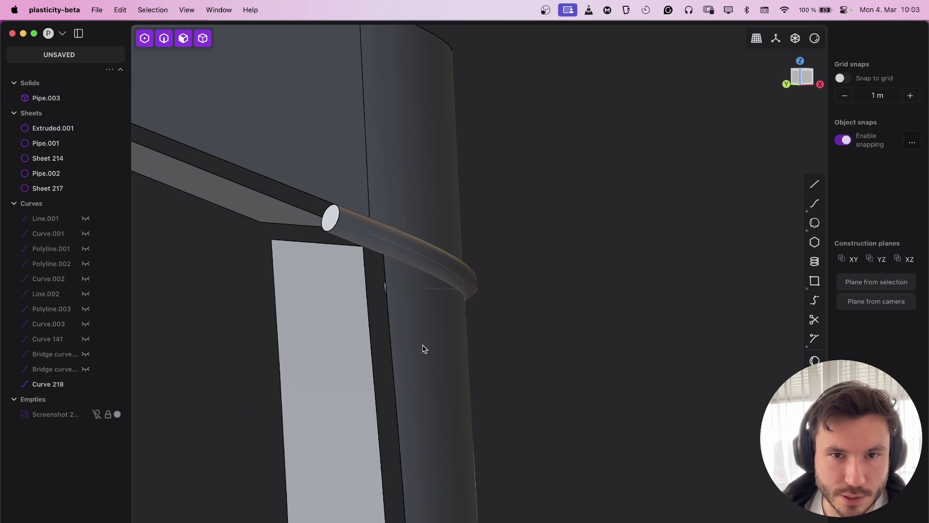
click(421, 347)
click(340, 229)
key(shift+minus)
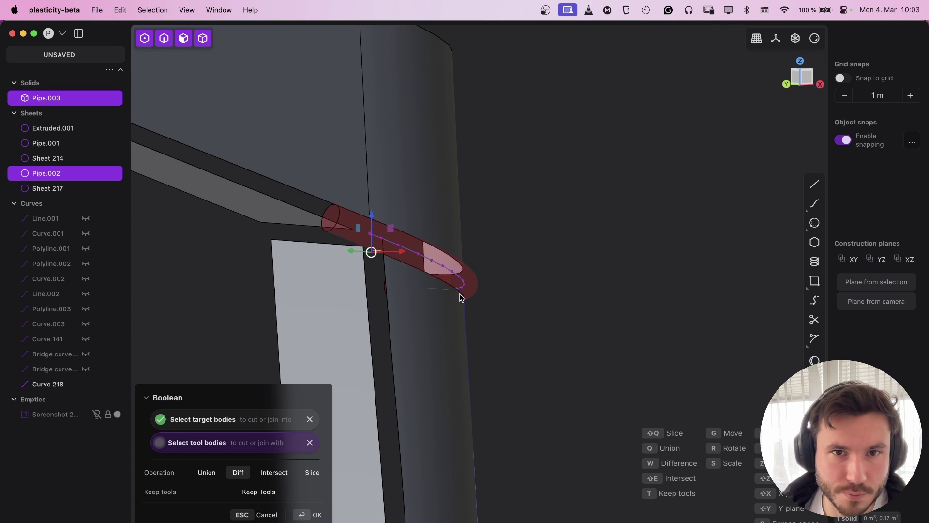
key(Return)
Delete the leftover pipe curve in the gap between the upper handle corner and the vertical grip.
key(2)
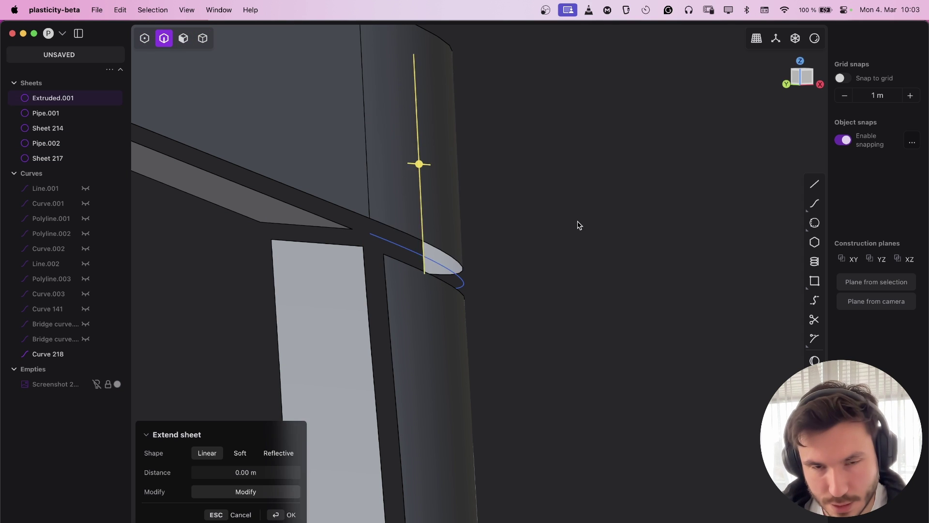
middle_drag(579, 224, 557, 227)
key(Return)
click(397, 246)
key(x)
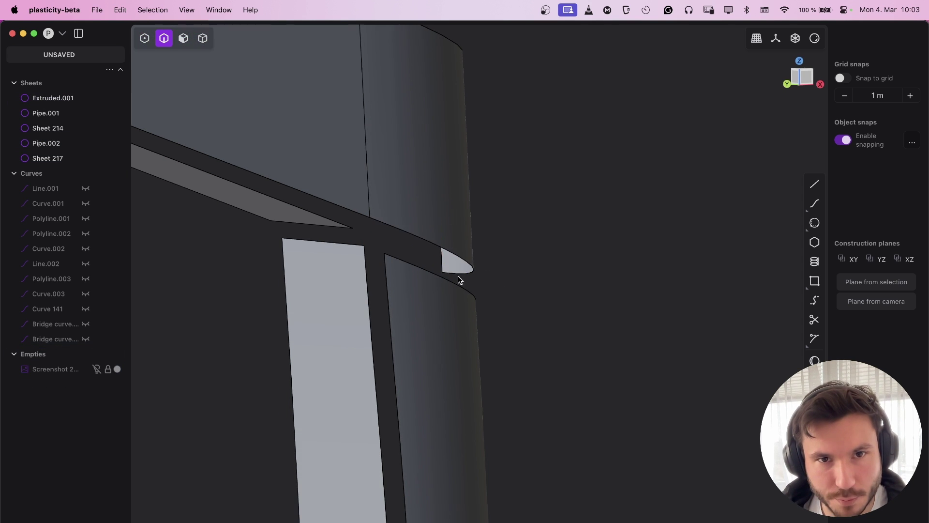
Loft a G1 blend between the facing end edges of the upper and vertical inner faces at the handle's inner corner.
middle_drag(459, 278, 477, 231)
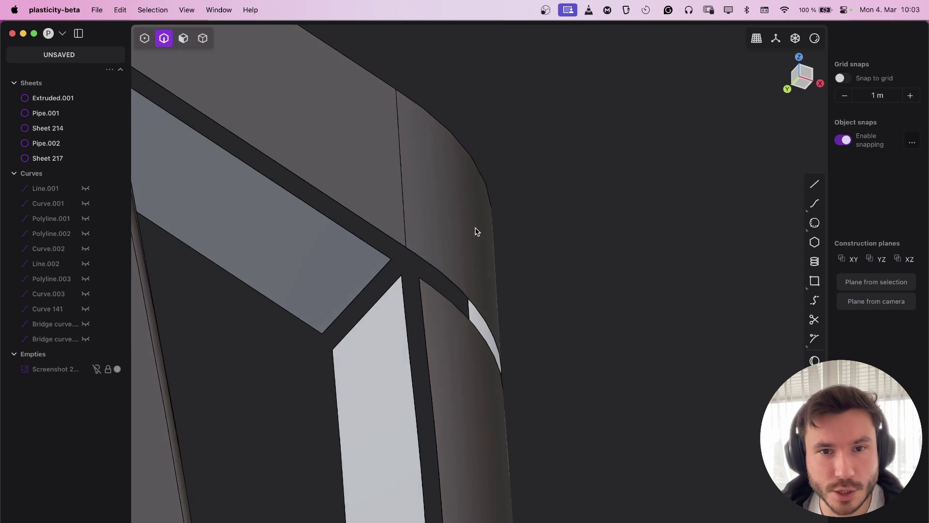
middle_drag(395, 269, 390, 342)
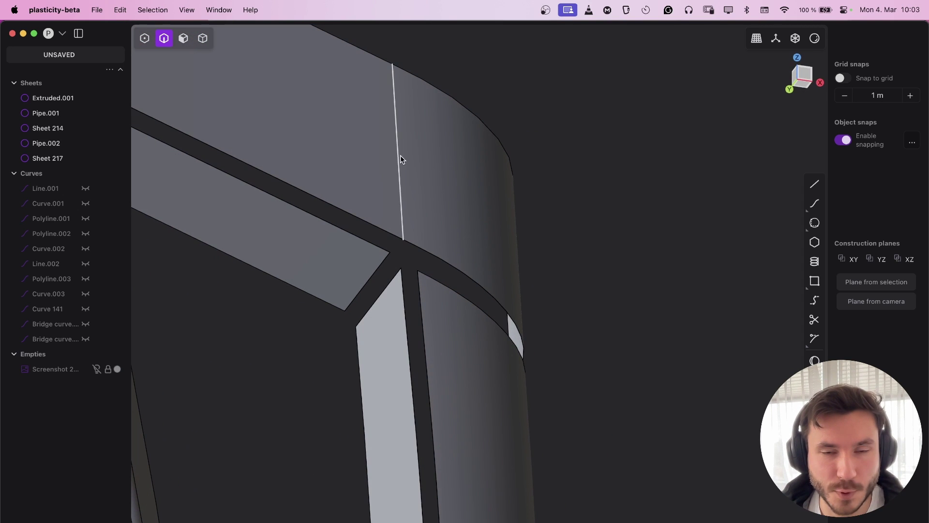
mouse_move(432, 263)
middle_down()
mouse_move(402, 231)
mouse_move(336, 231)
mouse_move(434, 276)
mouse_move(417, 296)
mouse_move(440, 191)
mouse_move(446, 290)
mouse_move(369, 297)
mouse_move(367, 440)
mouse_move(510, 353)
mouse_move(467, 339)
mouse_move(473, 214)
mouse_move(442, 252)
middle_up()
click(436, 284)
key(e)
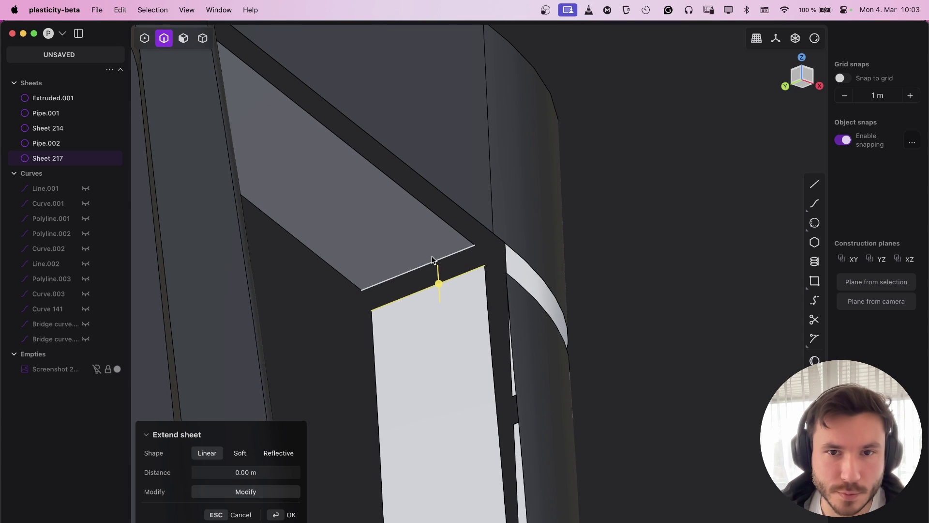
shift+click(439, 260)
key(l)
middle_drag(437, 242, 415, 325)
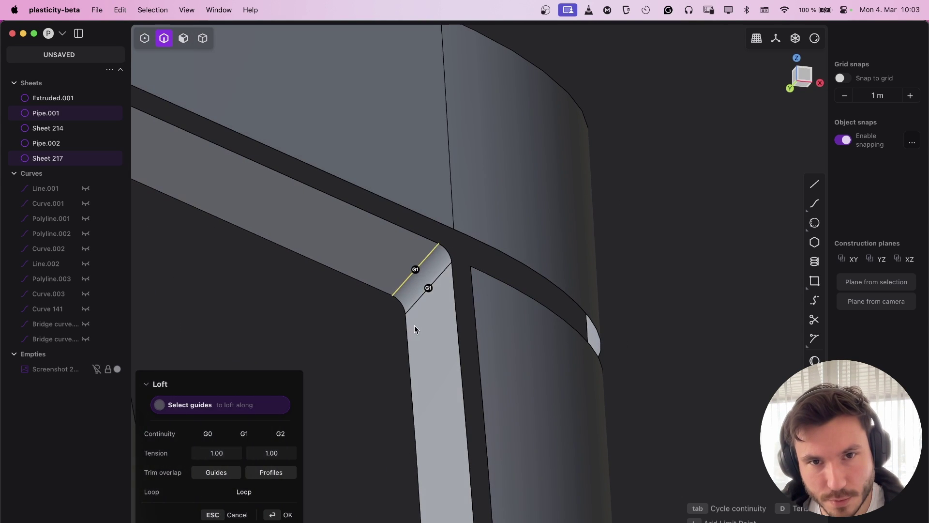
key(Return)
click(381, 354)
Loft a G1 blend between the long facing edges of the upper handle's outer side face and its inner face.
middle_drag(382, 353, 334, 261)
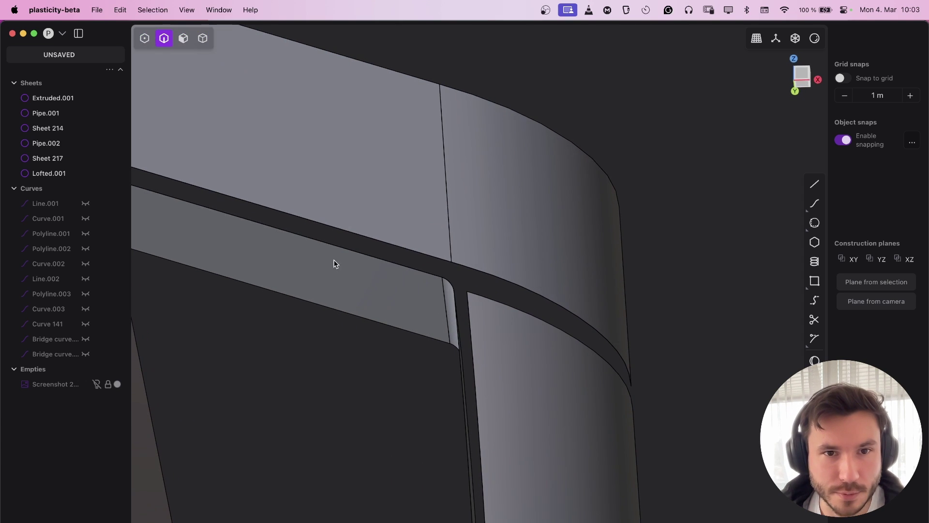
click(377, 258)
key(e)
middle_drag(459, 243, 469, 226)
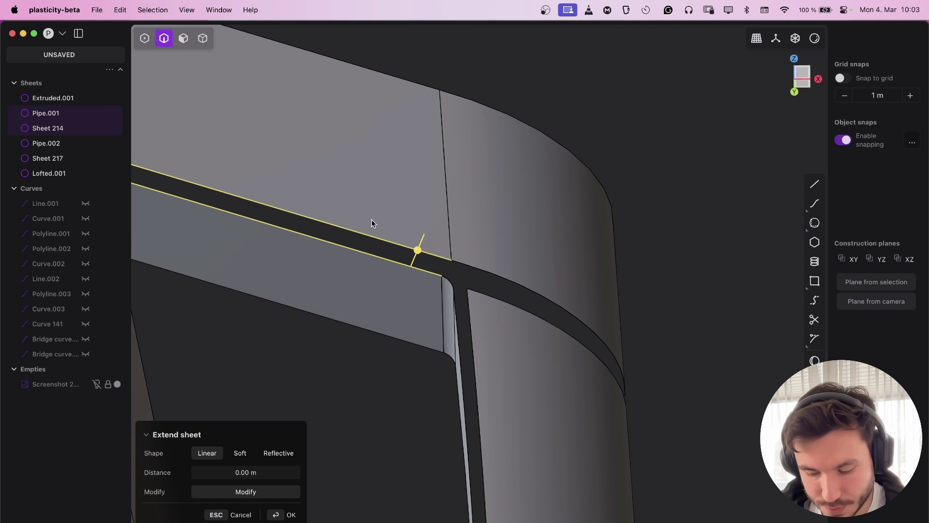
key(l)
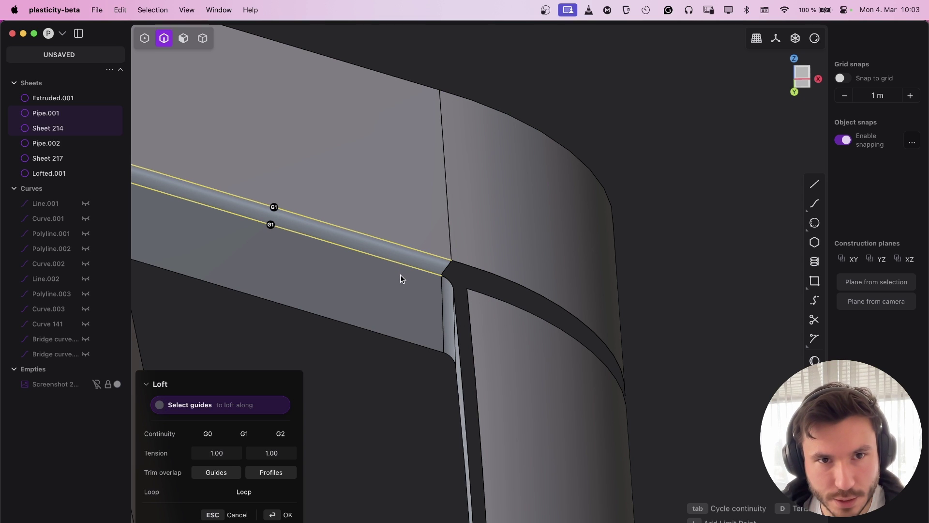
key(Return)
Loft a G1 blend between the long facing edges of the vertical grip's inner face and its outer sheet.
middle_drag(380, 355, 502, 391)
click(488, 247)
shift+click(480, 327)
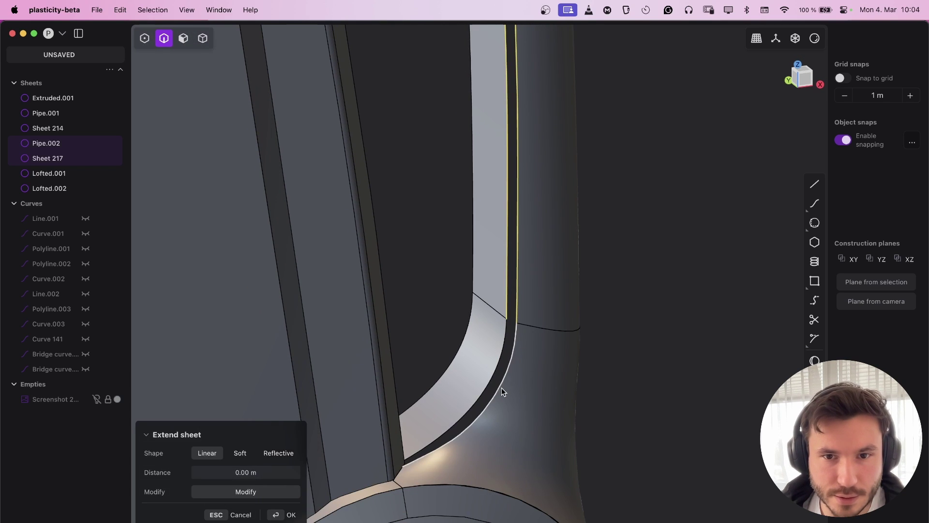
middle_drag(503, 355, 319, 472)
click(488, 342)
key(l)
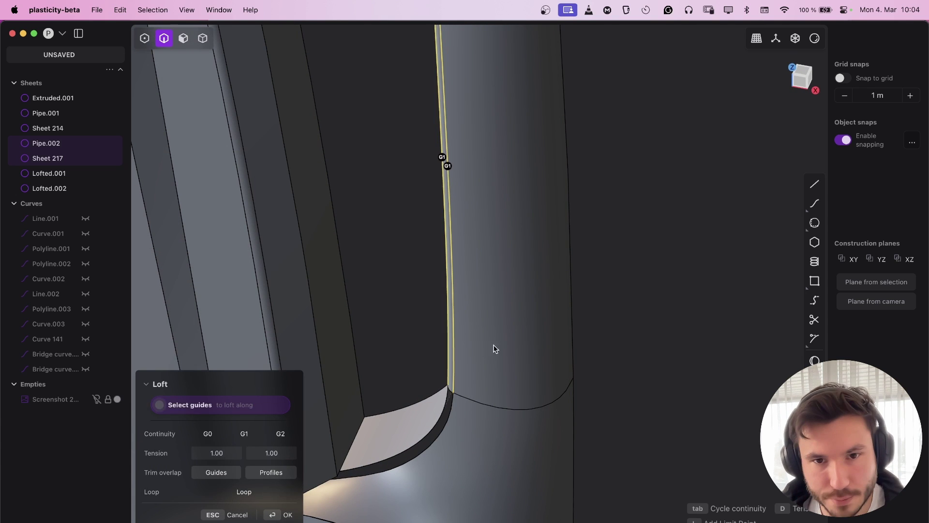
middle_drag(495, 349, 504, 291)
shift+middle_drag(504, 291, 499, 421)
key(Return)
click(529, 324)
mouse_move(529, 325)
middle_down()
mouse_move(454, 349)
mouse_move(437, 158)
mouse_move(414, 136)
mouse_move(433, 127)
mouse_move(449, 233)
mouse_move(434, 175)
mouse_move(411, 180)
mouse_move(415, 216)
mouse_move(385, 192)
mouse_move(400, 205)
mouse_move(394, 196)
mouse_move(367, 200)
mouse_move(414, 210)
middle_up()
scroll(413, 136, up, 5)
click(414, 210)
key(e)
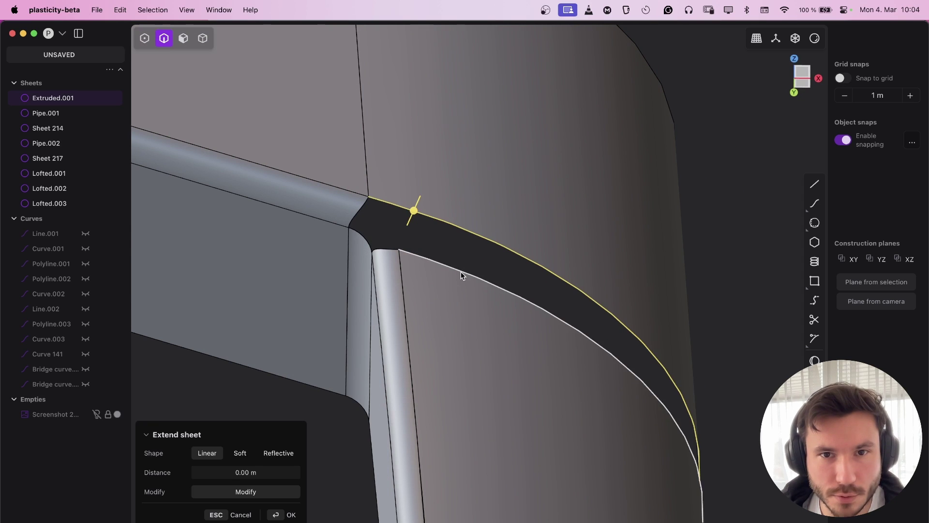
key(l)
mouse_move(426, 291)
middle_down()
mouse_move(436, 247)
mouse_move(379, 224)
mouse_move(391, 277)
mouse_move(434, 134)
middle_up()
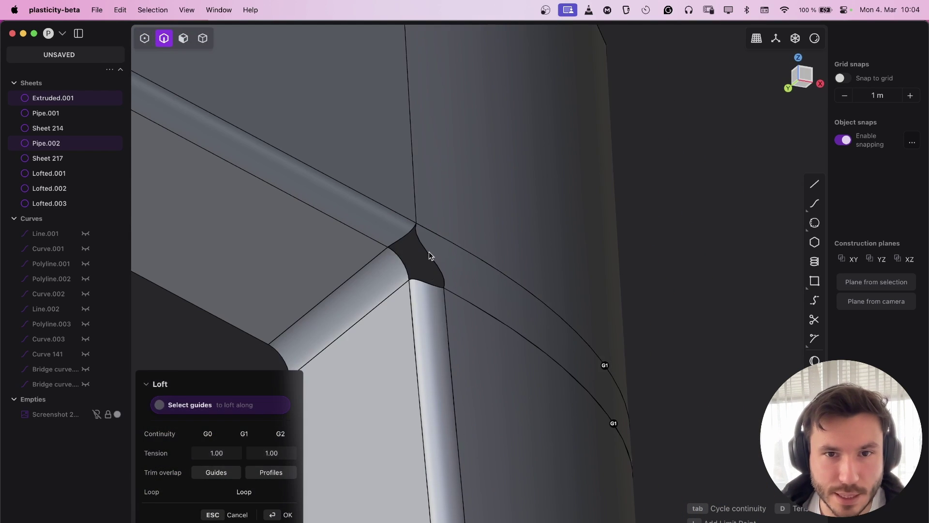
mouse_move(430, 255)
middle_down()
mouse_move(432, 207)
mouse_move(460, 169)
mouse_move(432, 247)
mouse_move(481, 201)
mouse_move(489, 245)
mouse_move(452, 204)
mouse_move(448, 251)
middle_up()
key(Escape)
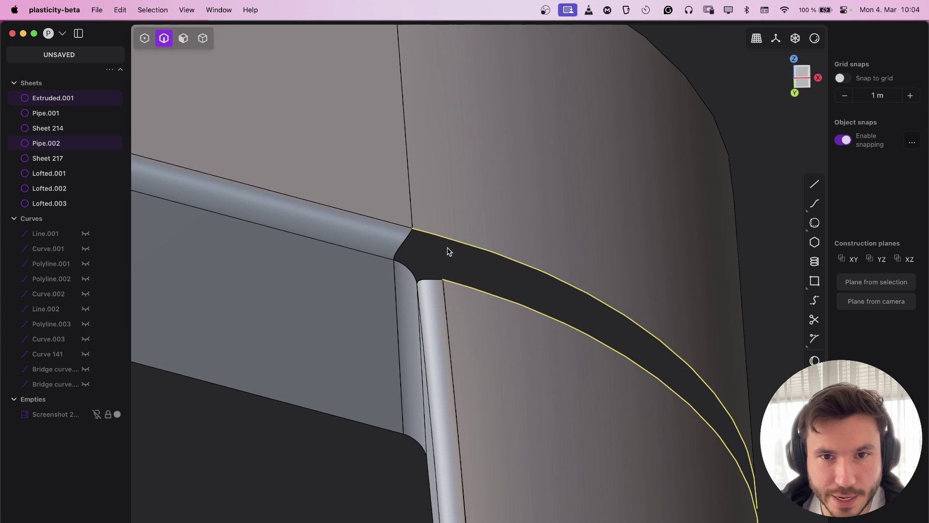
click(462, 286)
key(e)
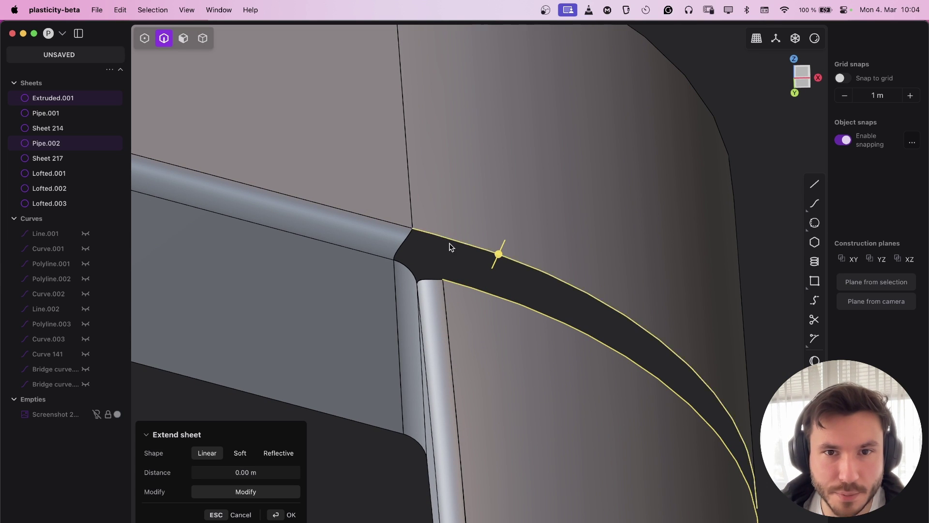
middle_drag(449, 248, 400, 226)
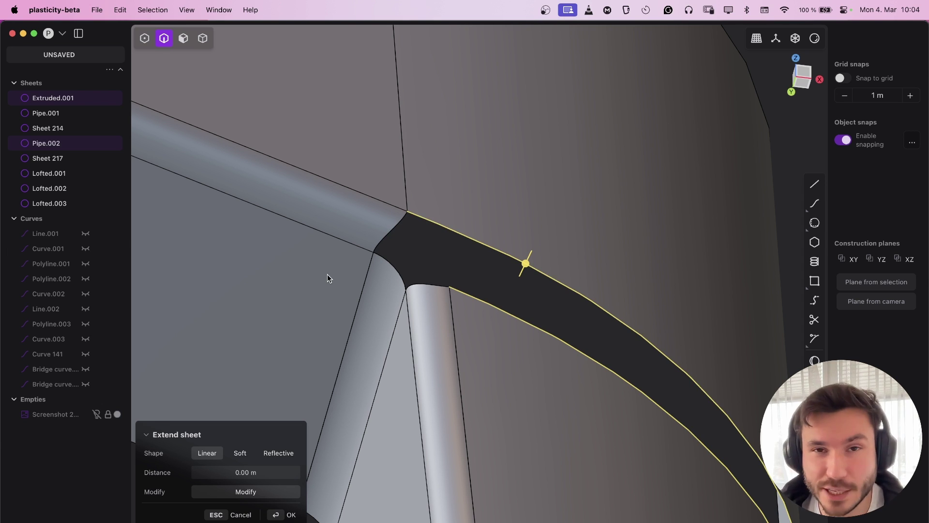
middle_drag(455, 299, 461, 372)
Cut the rounded upper corner face along a vertical isoparametric line close to its border with the flat side face.
key(3)
click(472, 165)
middle_drag(484, 188, 501, 142)
shift+middle_drag(523, 183, 506, 260)
key(ctrl+r)
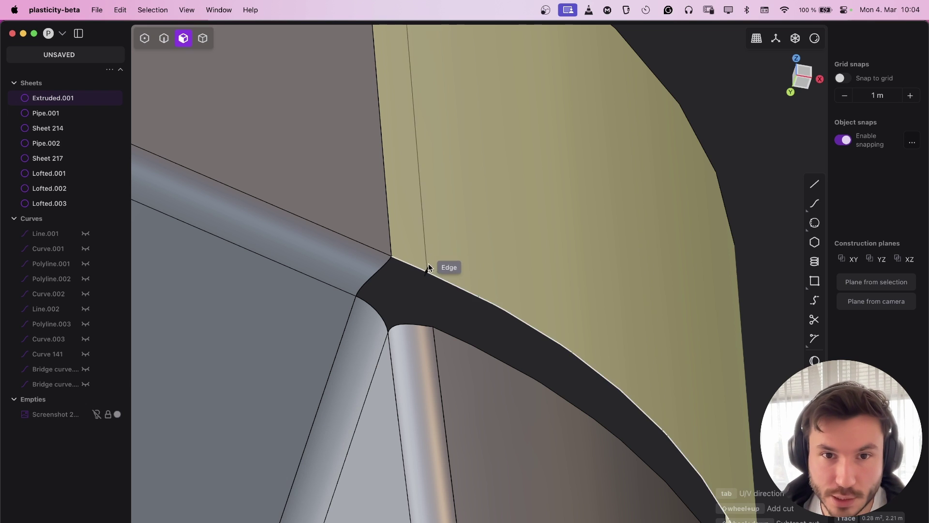
middle_drag(452, 252, 413, 244)
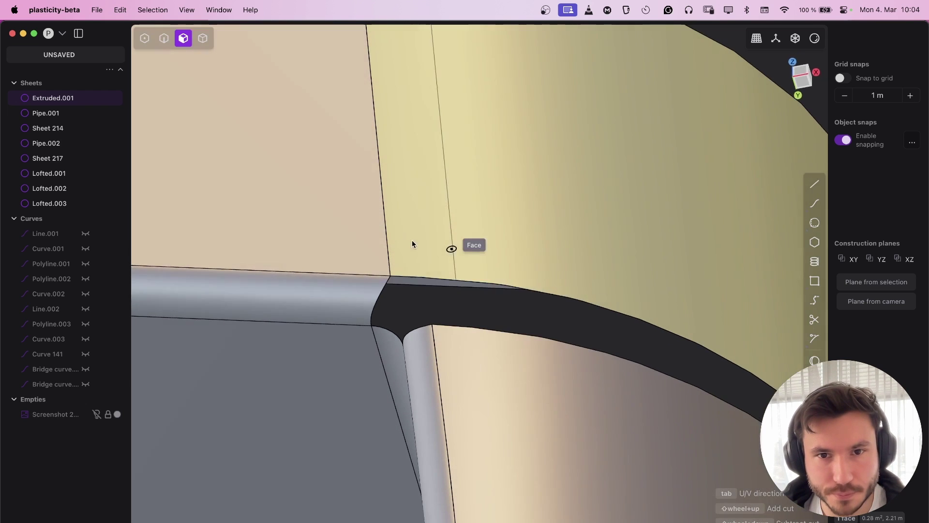
click(428, 276)
click(475, 311)
middle_drag(448, 268, 470, 333)
key(2)
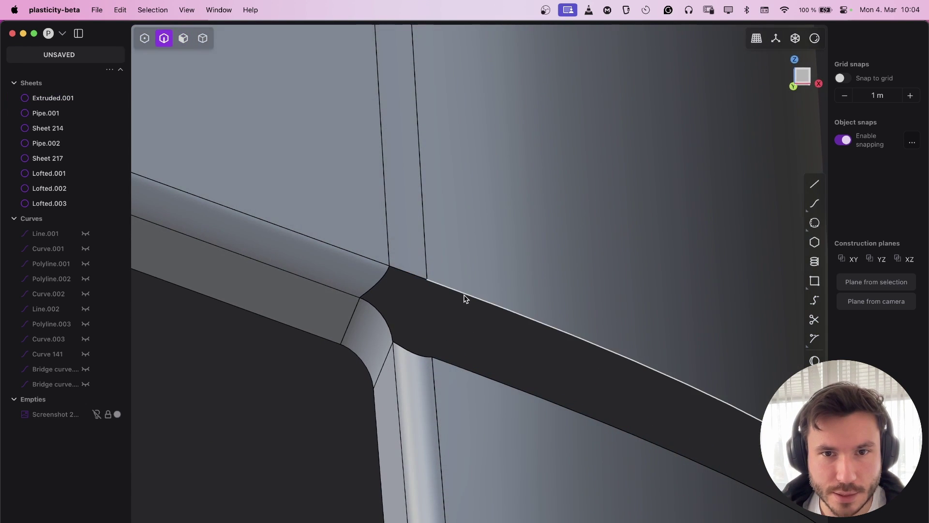
Select the curved edge of the cut corner face and the facing edge of the vertical grip across the gap.
click(463, 292)
key(shift+e)
scroll(494, 214, down, 2)
middle_drag(495, 212, 458, 300)
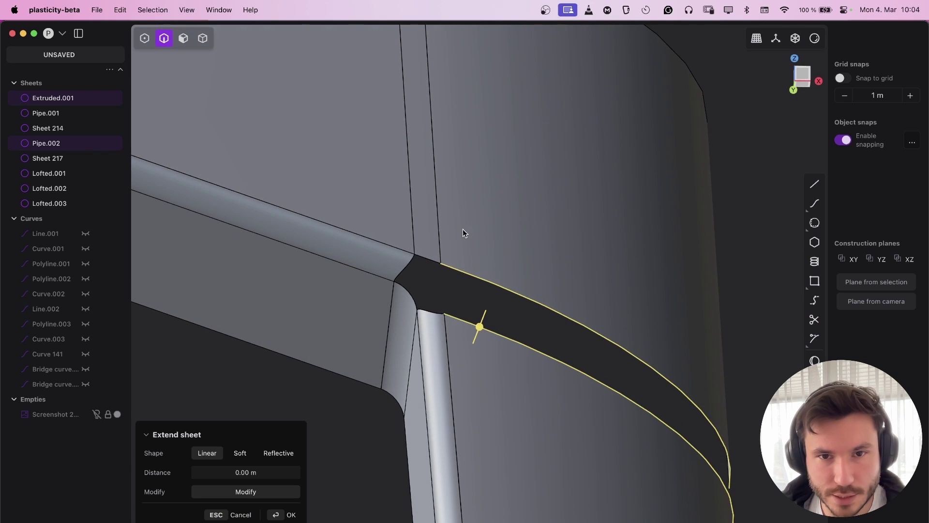
middle_drag(462, 228, 443, 272)
key(Escape)
Undo the face cut and recut the rounded corner face along a vertical line slightly farther from the flat side face.
key(super+z)
key(ctrl+r)
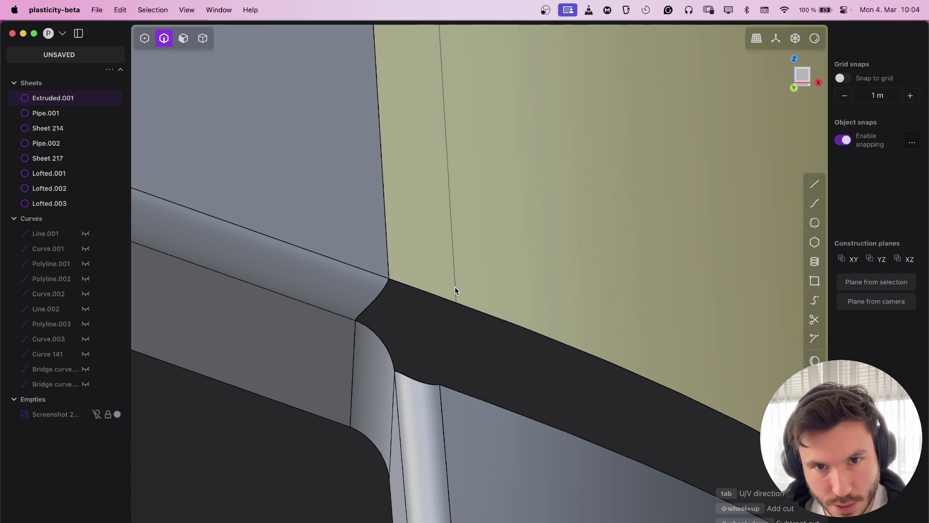
click(455, 287)
middle_drag(487, 274, 493, 256)
Loft a G1 blend between the facing curved edges of the cut corner face and the vertical grip's outer face.
click(485, 309)
scroll(515, 296, down, 5)
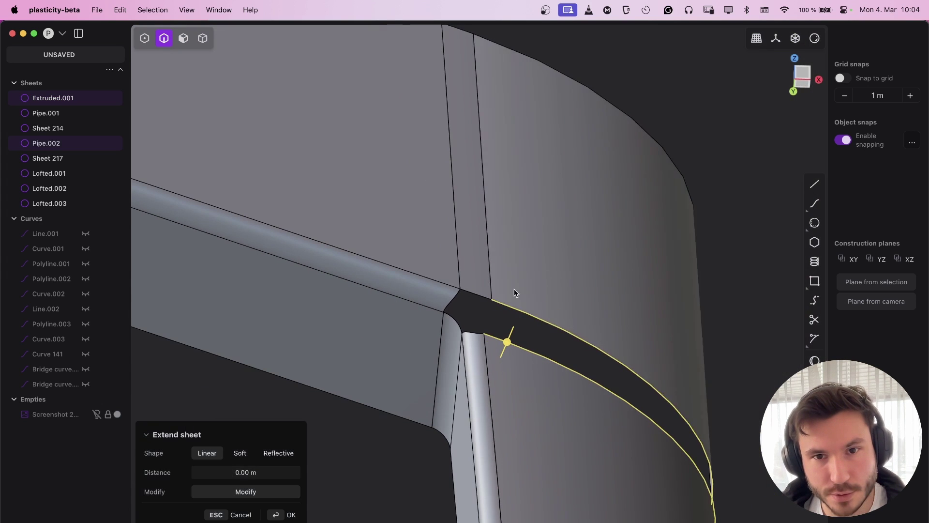
middle_drag(510, 314, 484, 317)
key(l)
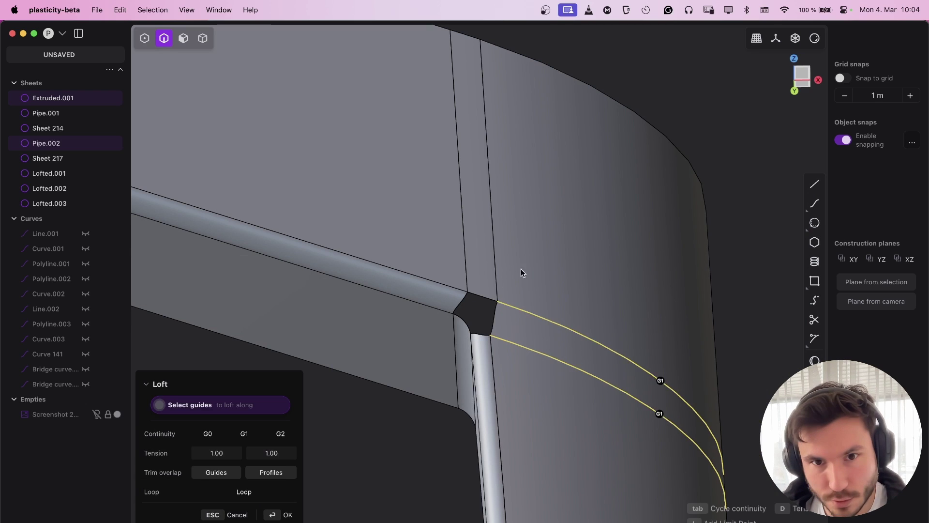
middle_drag(521, 270, 474, 390)
key(Return)
key(Escape)
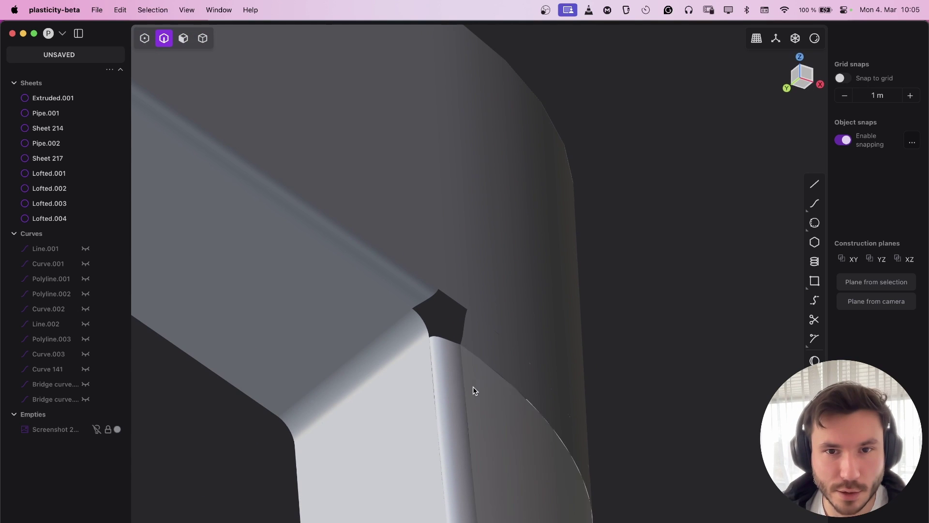
Select all the container and loft sheets and join them into one sheet.
scroll(448, 350, down, 3)
middle_drag(448, 350, 440, 315)
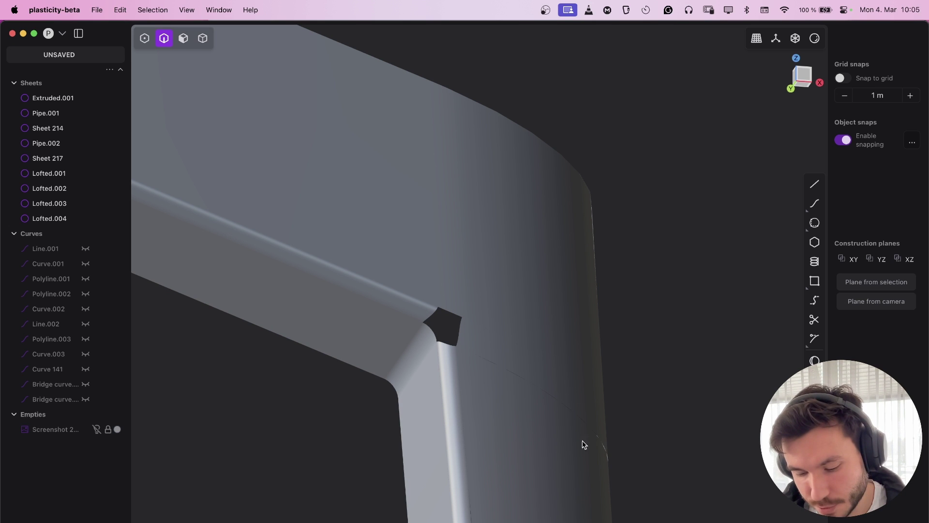
drag(718, 504, 342, 180)
key(ctrl+j)
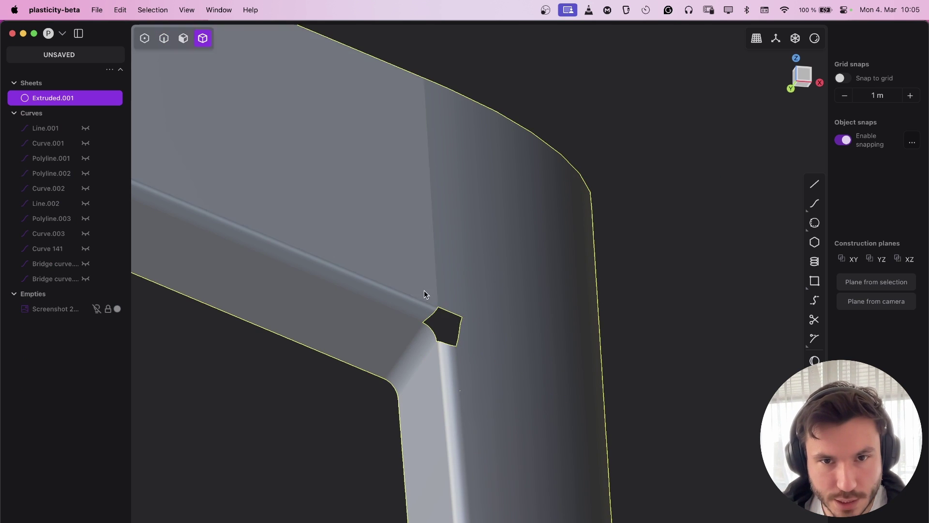
Patch the five-sided hole at the handle's inner upper corner using its complete boundary edge loop.
scroll(468, 371, up, 3)
alt+click(494, 344)
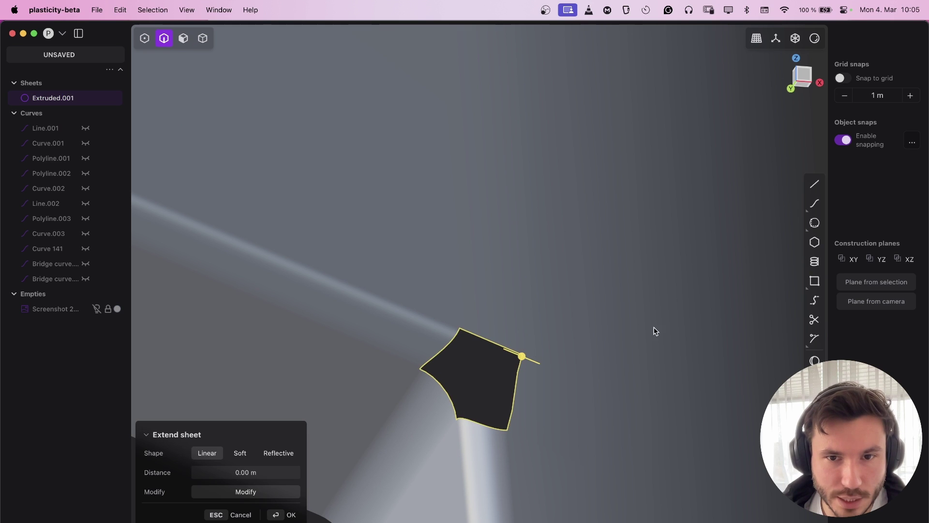
key(alt+p)
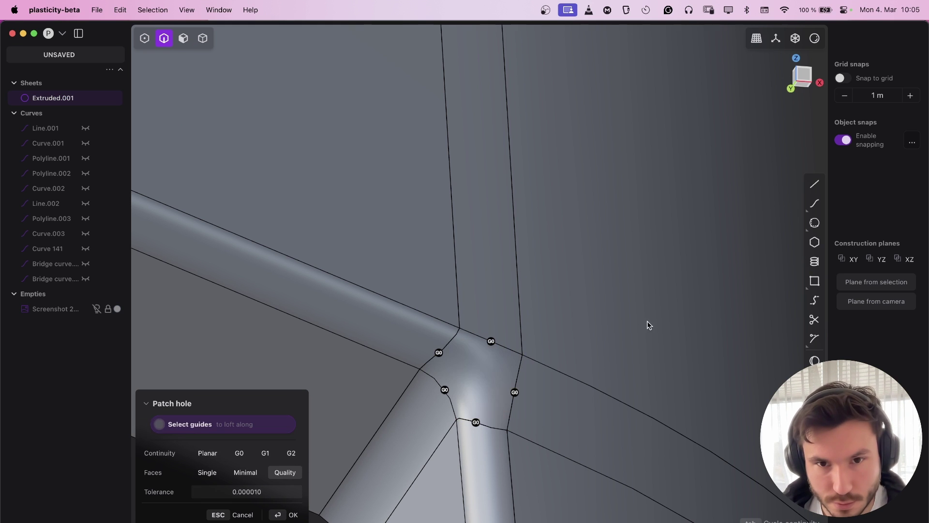
mouse_move(529, 325)
middle_down()
mouse_move(556, 311)
mouse_move(601, 189)
mouse_move(525, 308)
middle_up()
key(Return)
Examine the rebuilt handle corner blend up close and the whole container from several angles.
scroll(539, 342, up, 5)
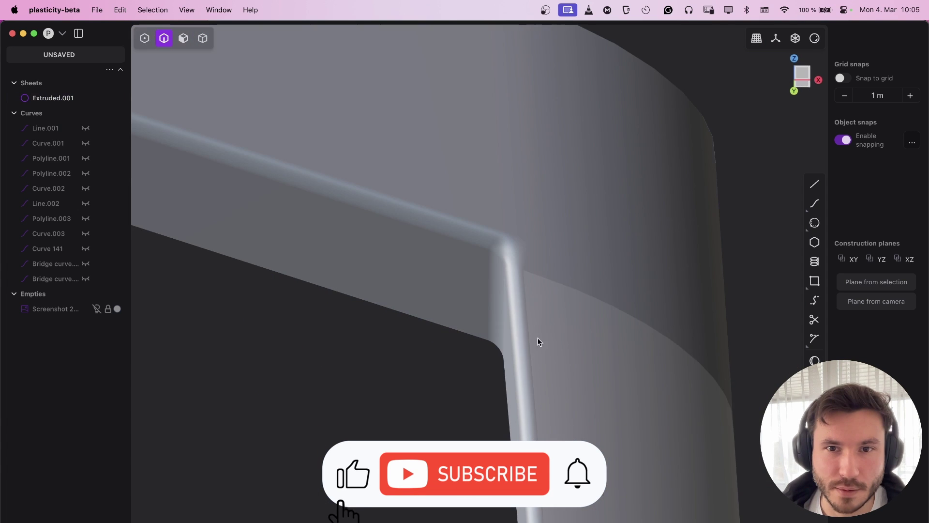
middle_drag(540, 343, 537, 212)
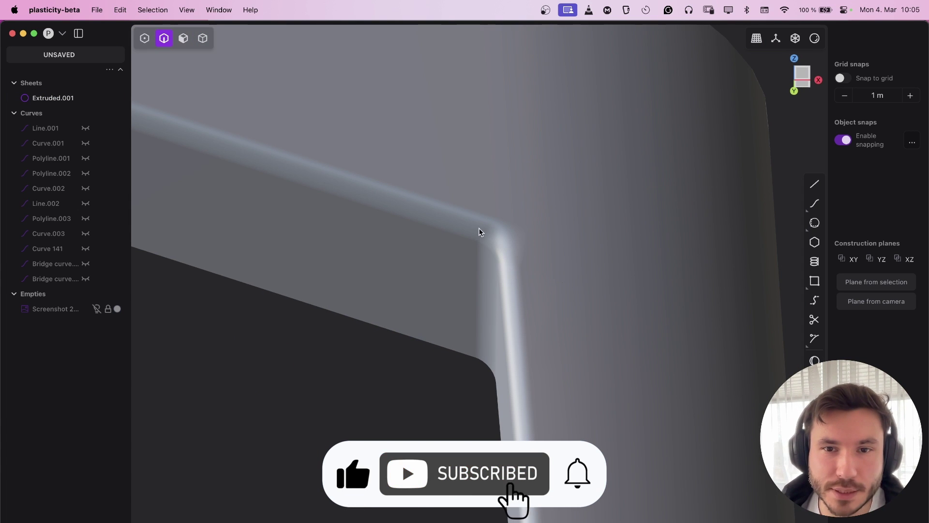
mouse_move(477, 230)
middle_down()
mouse_move(507, 280)
mouse_move(463, 278)
mouse_move(535, 265)
mouse_move(490, 232)
middle_up()
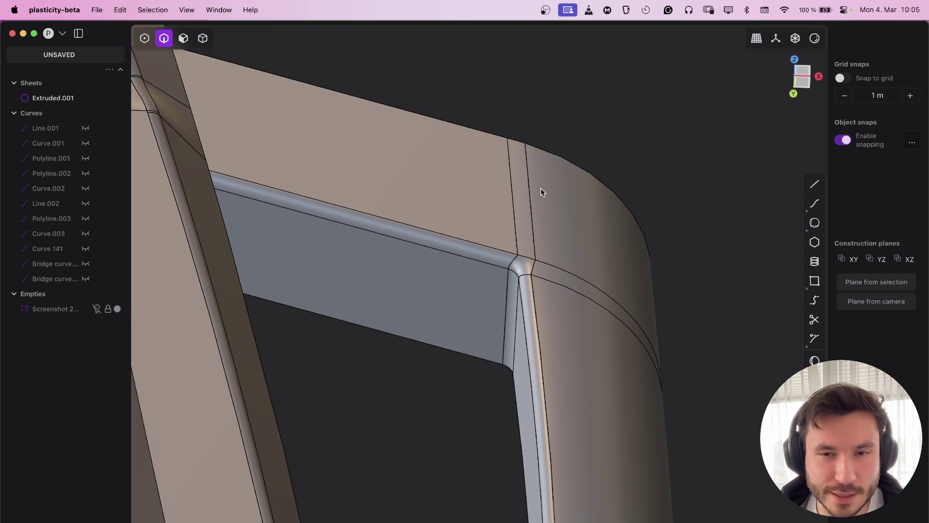
middle_drag(542, 189, 504, 352)
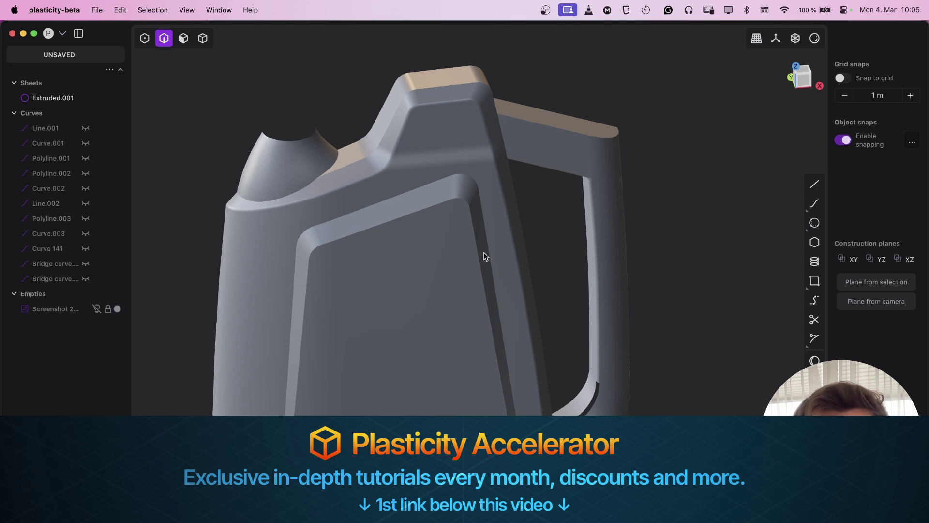
middle_drag(513, 368, 544, 379)
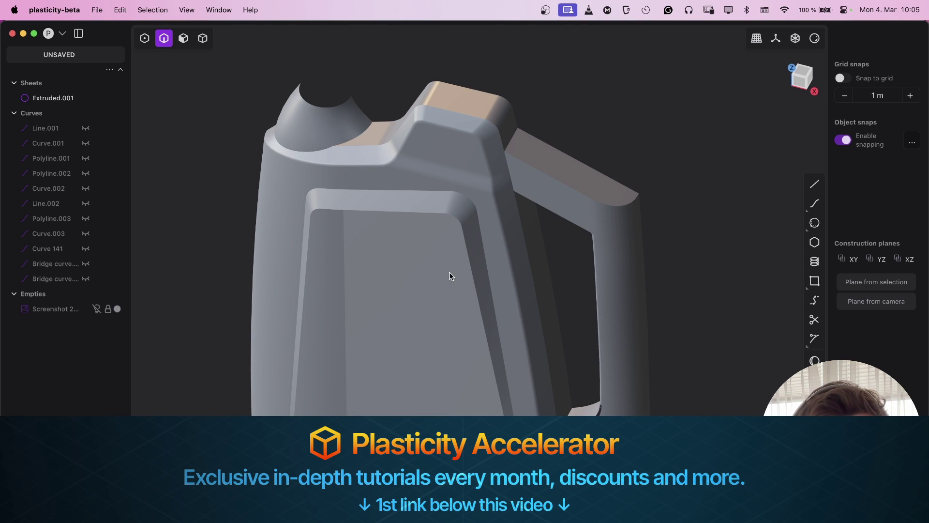
middle_drag(516, 176, 493, 196)
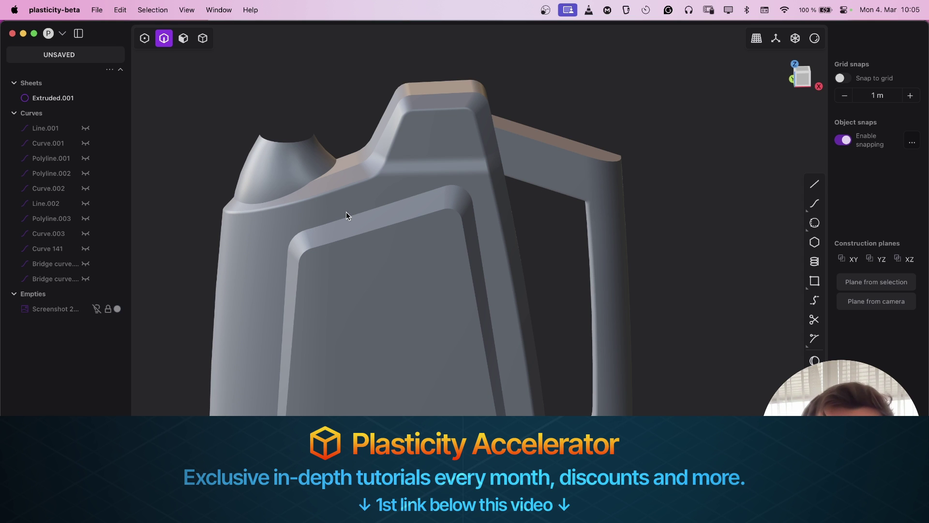
scroll(496, 315, up, 5)
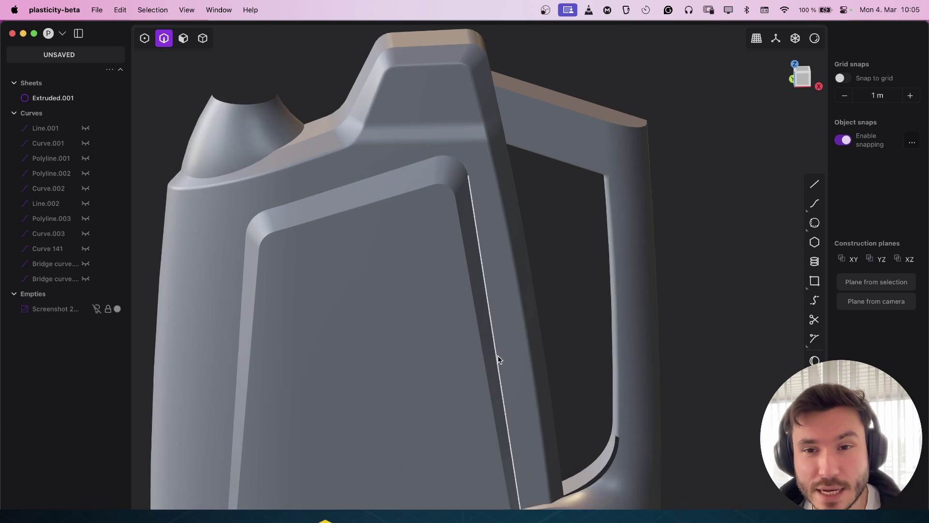
middle_drag(497, 356, 508, 305)
scroll(508, 305, down, 5)
middle_drag(552, 230, 531, 290)
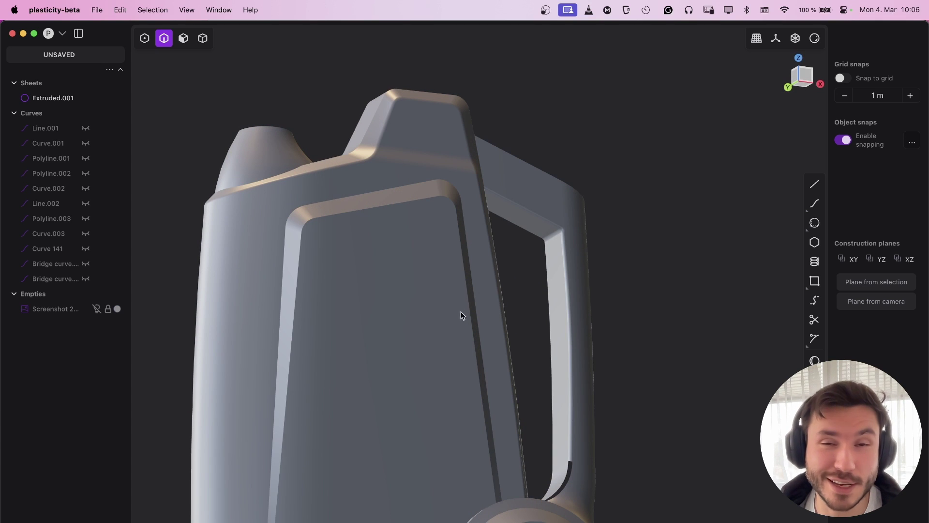